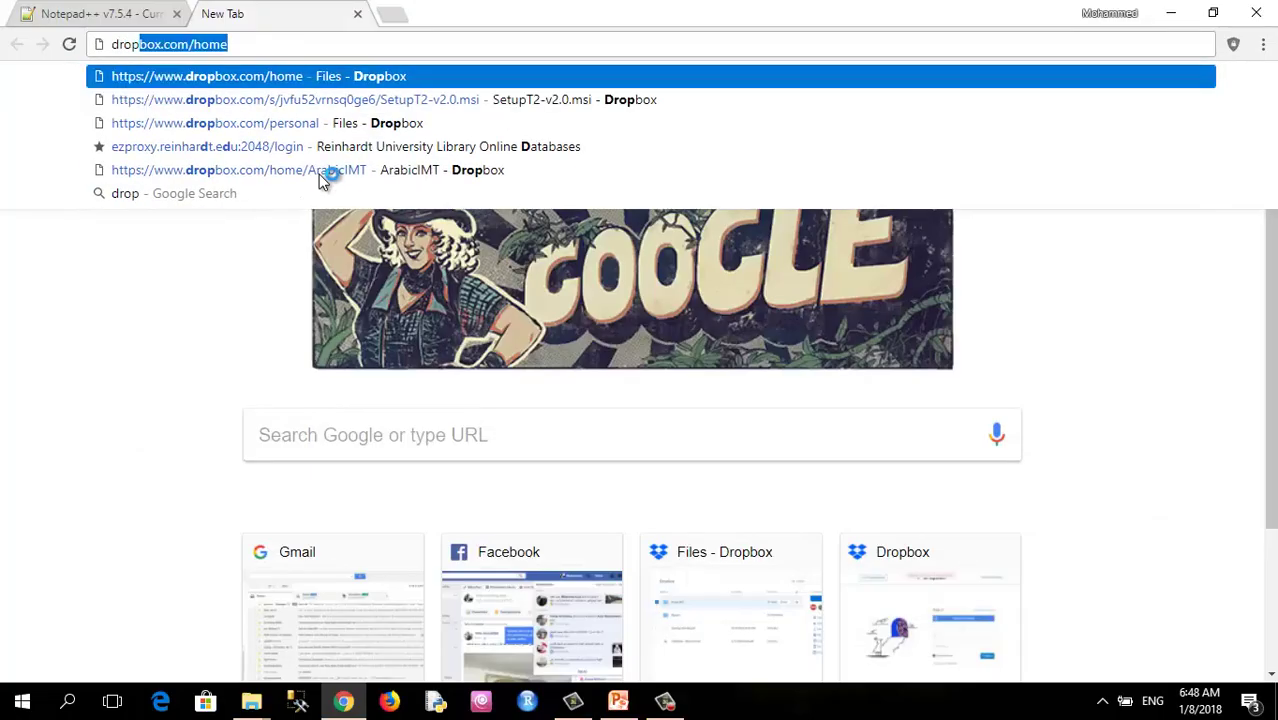
Go to the Dropbox ArabicIMT > ProjectData > ArabicP16 folder.
{"action": "key", "text": "Return"}
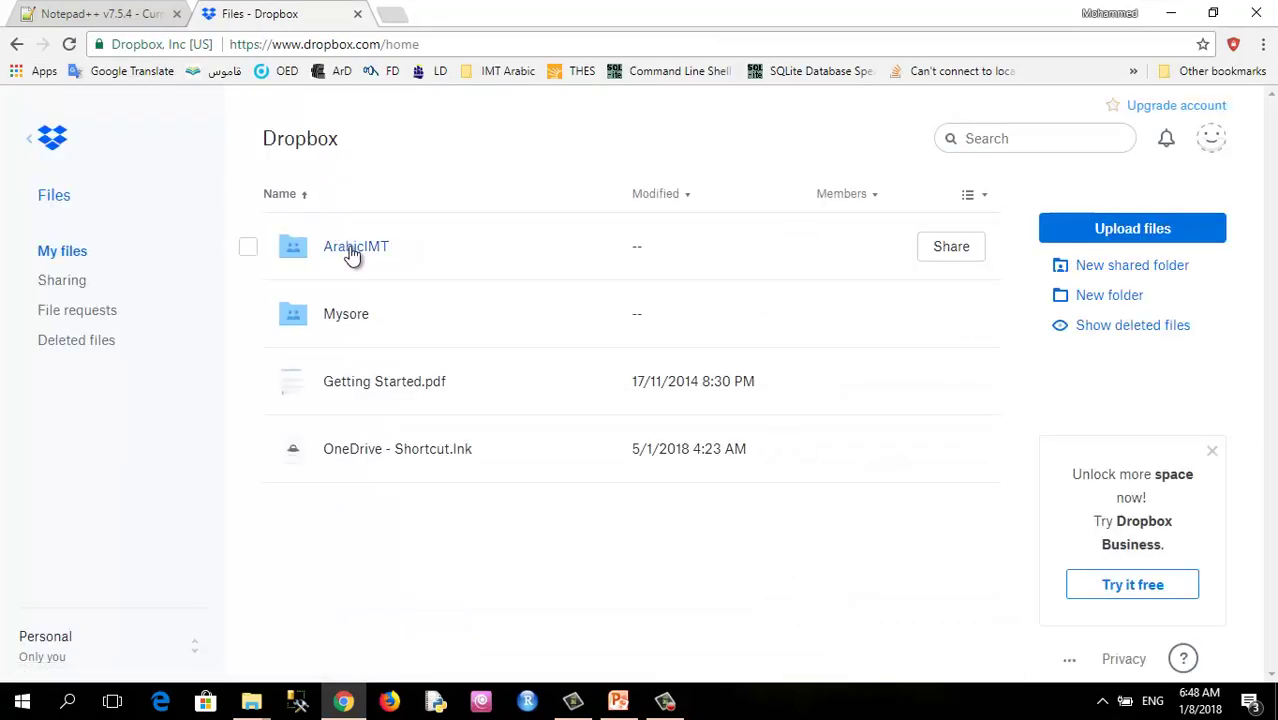
{"action": "left_click", "coordinate": [349, 246]}
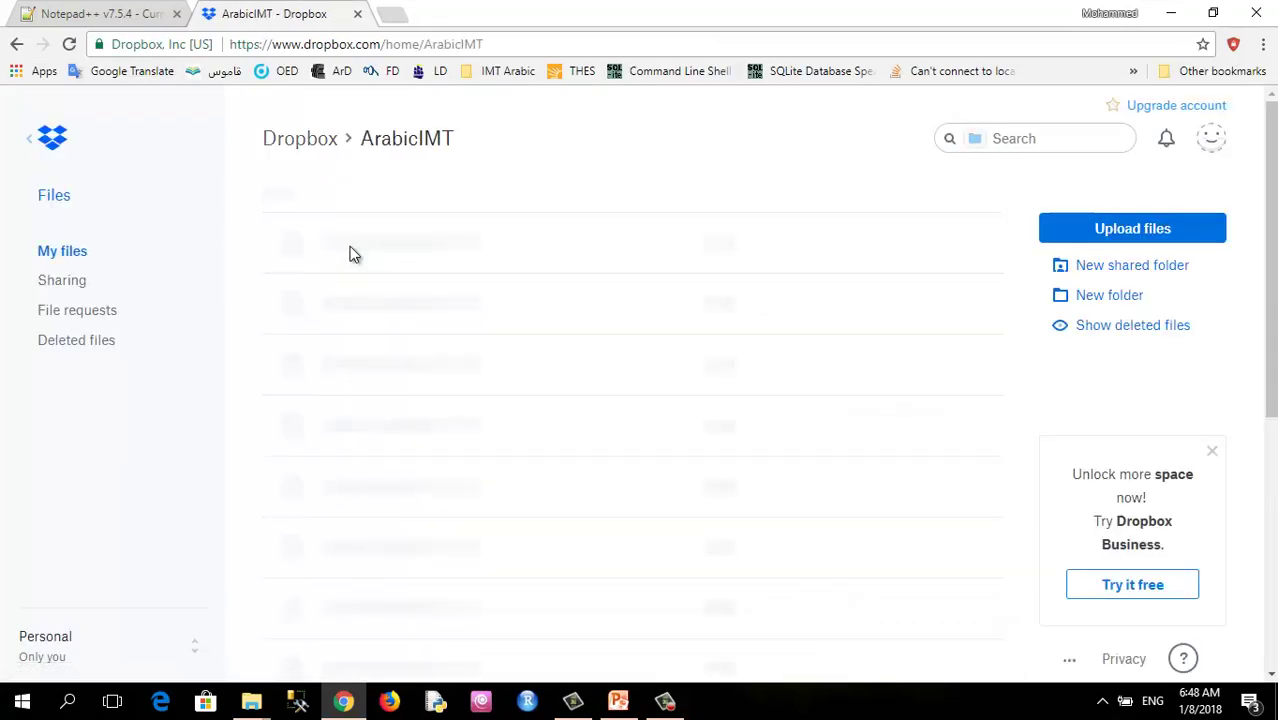
{"action": "left_click", "coordinate": [357, 383]}
{"action": "scroll", "coordinate": [357, 385], "scroll_direction": "down", "scroll_amount": 5}
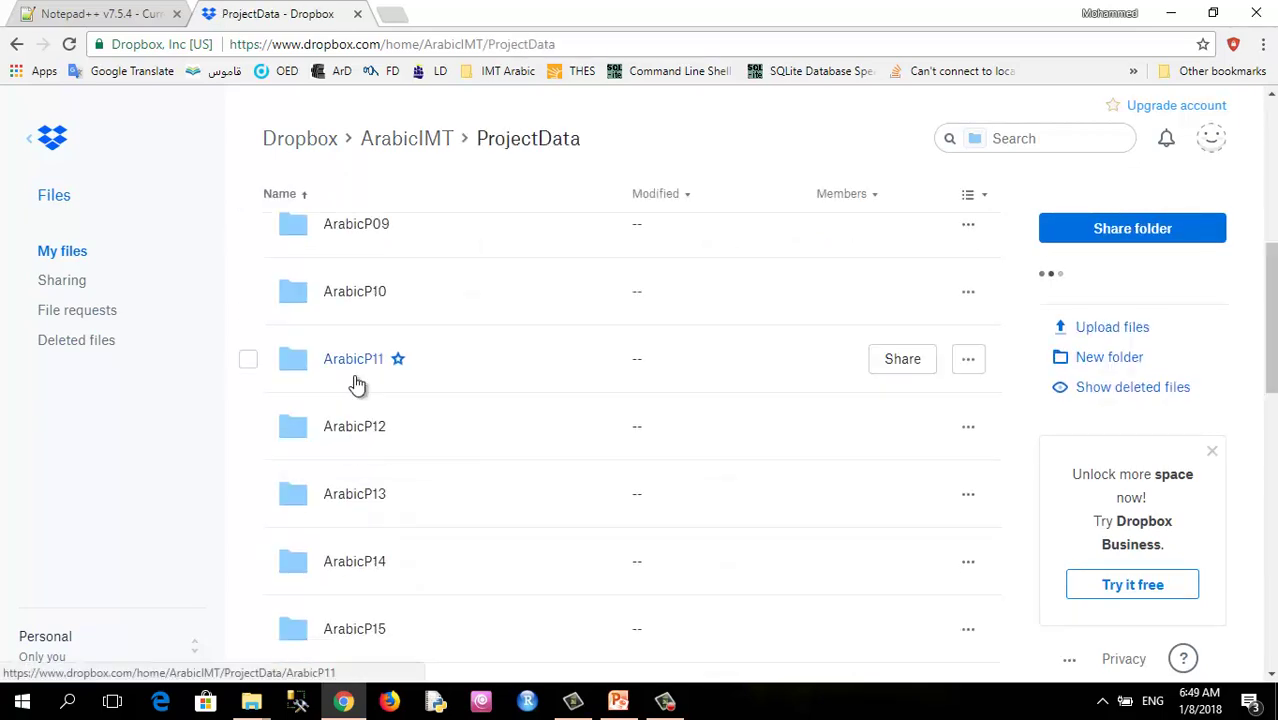
{"action": "scroll", "coordinate": [360, 415], "scroll_direction": "down", "scroll_amount": 1}
{"action": "scroll", "coordinate": [360, 415], "scroll_direction": "down", "scroll_amount": 3}
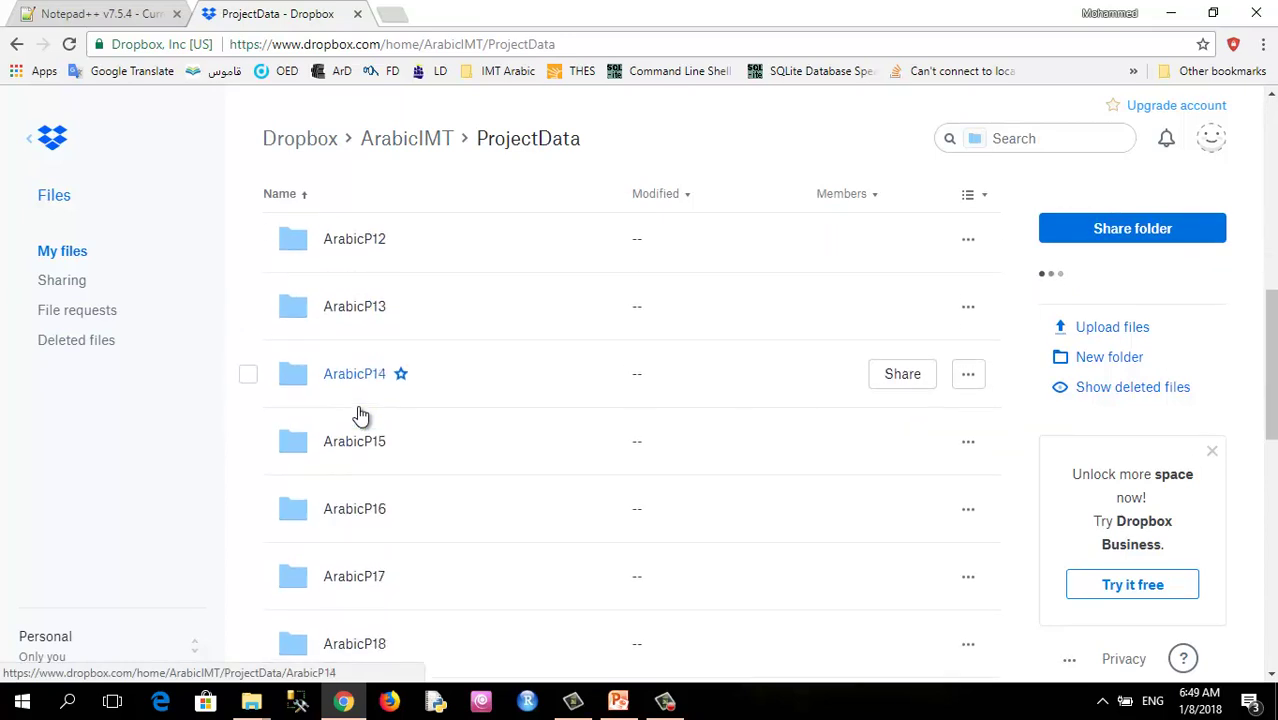
{"action": "left_click", "coordinate": [354, 510]}
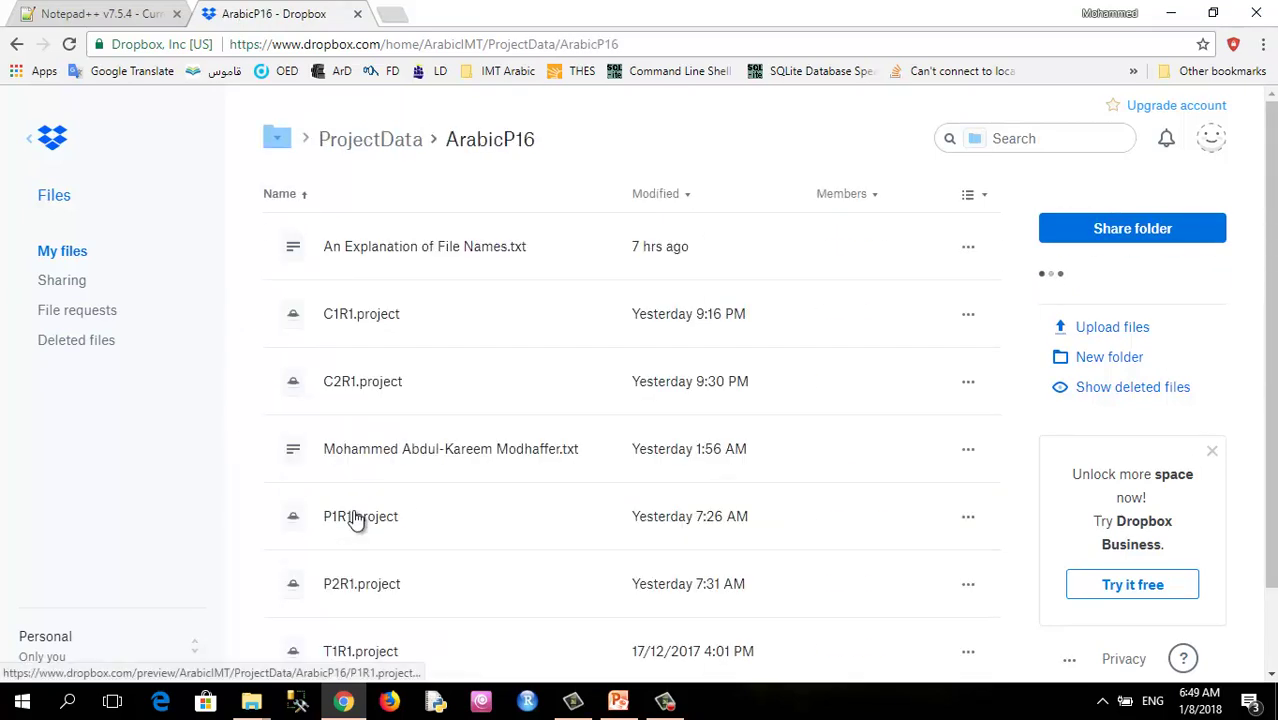
Download C1R1.project and show it in the Downloads folder.
{"action": "left_click", "coordinate": [246, 316]}
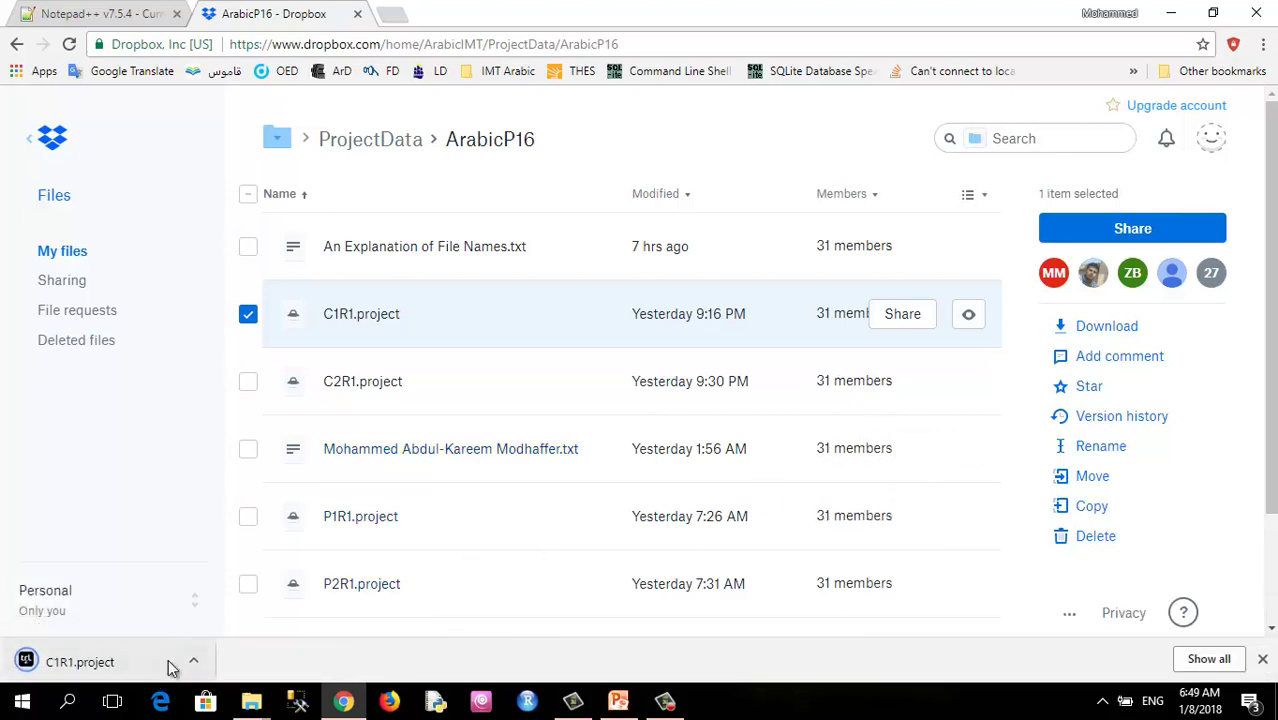
{"action": "left_click", "coordinate": [193, 661]}
{"action": "left_click", "coordinate": [247, 603]}
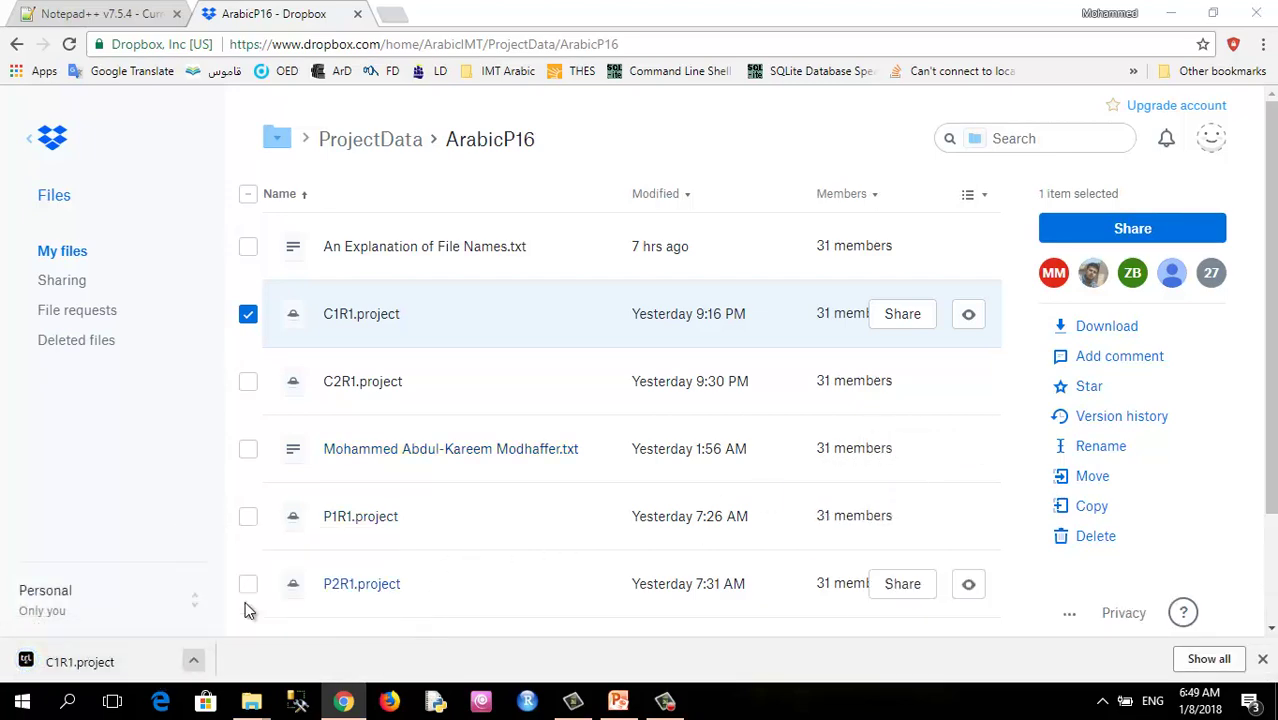
Cut C1R1.project from Downloads and paste it onto the desktop.
{"action": "right_click", "coordinate": [293, 588]}
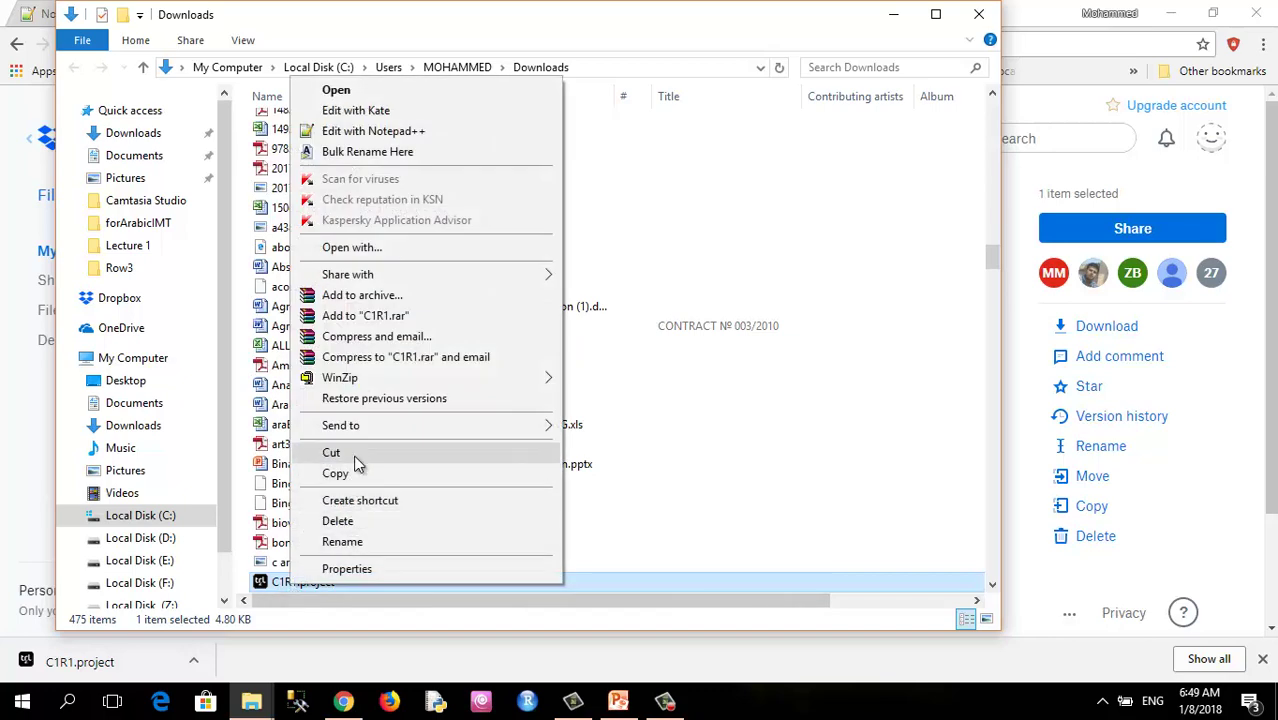
{"action": "left_click", "coordinate": [331, 453]}
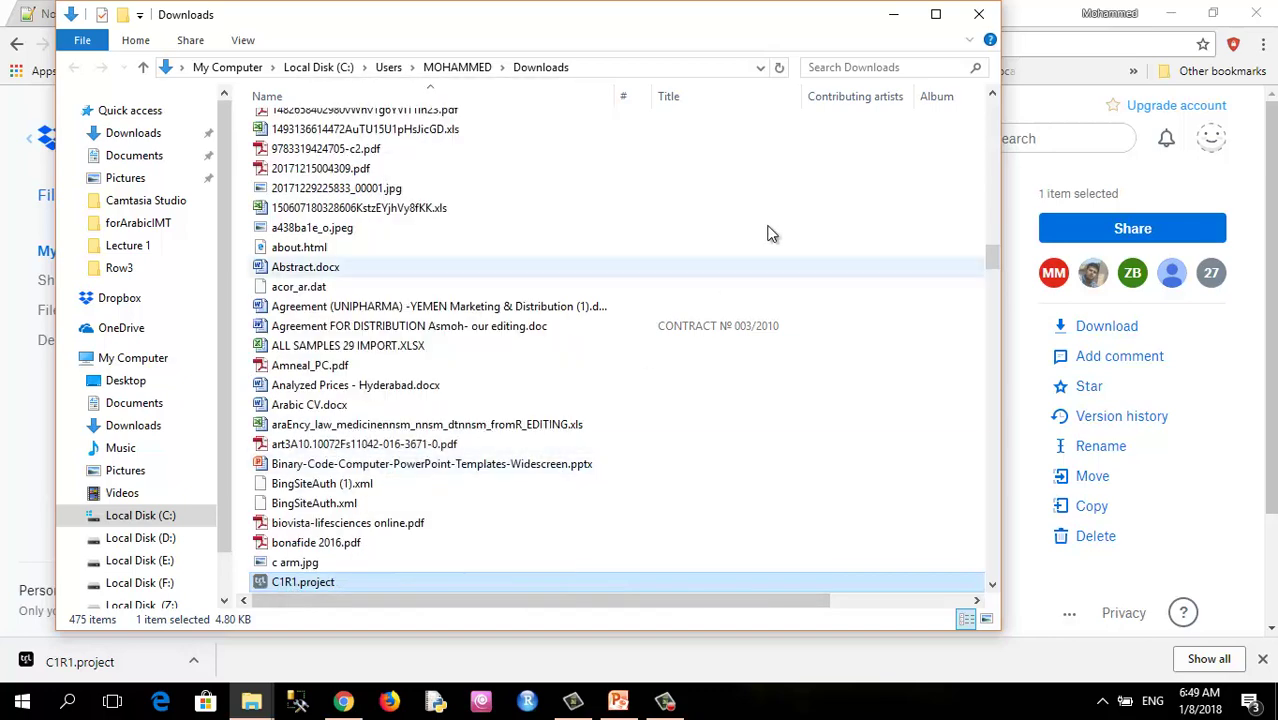
{"action": "left_click", "coordinate": [890, 16]}
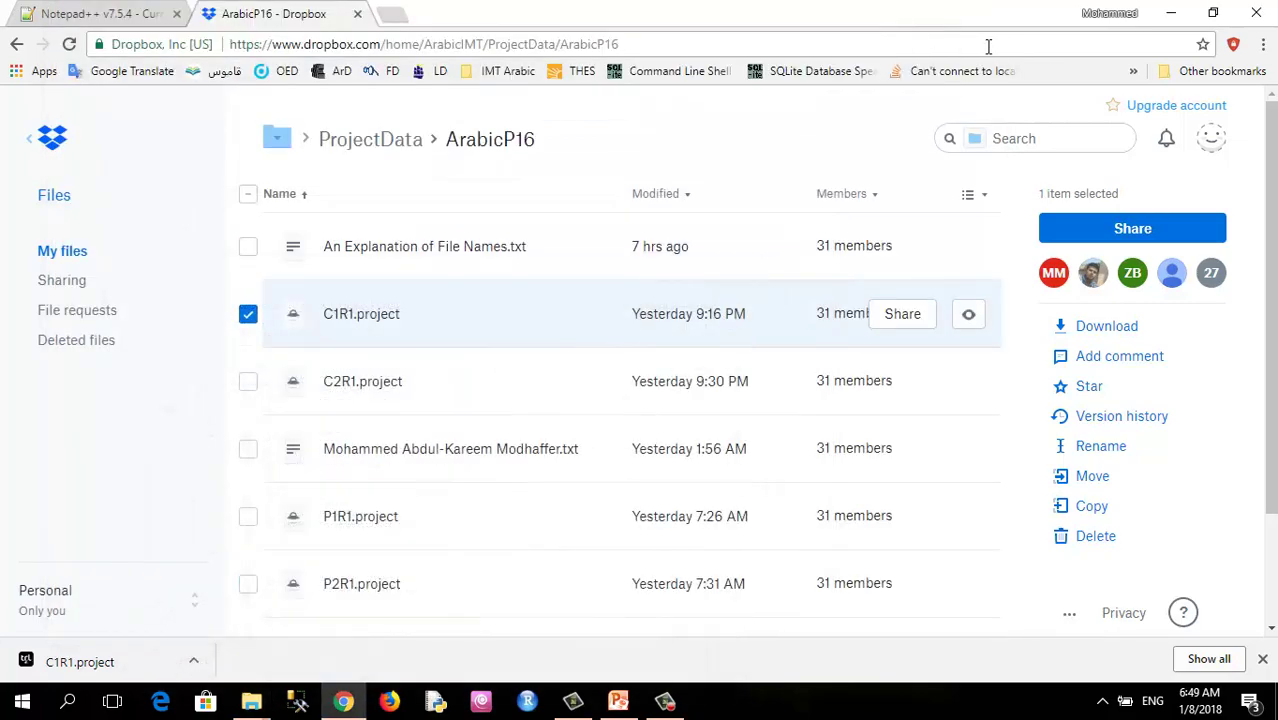
{"action": "left_click", "coordinate": [1170, 14]}
{"action": "left_click", "coordinate": [1176, 18]}
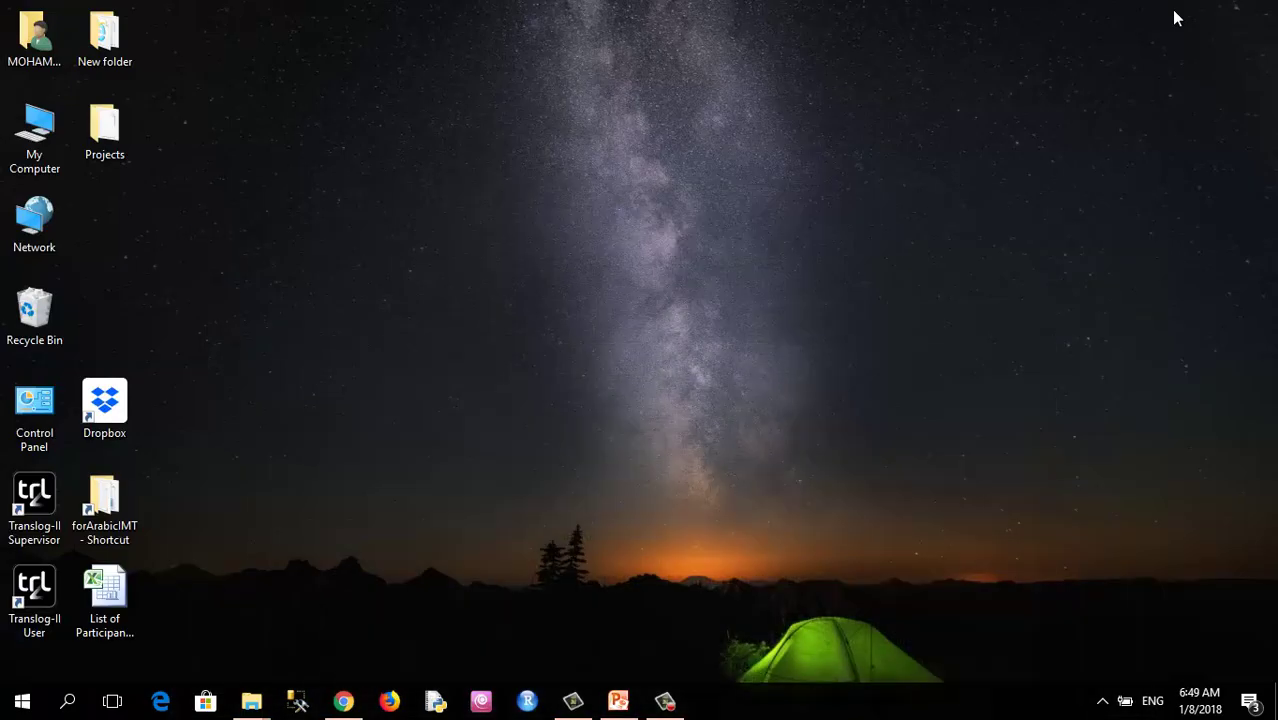
{"action": "right_click", "coordinate": [231, 223]}
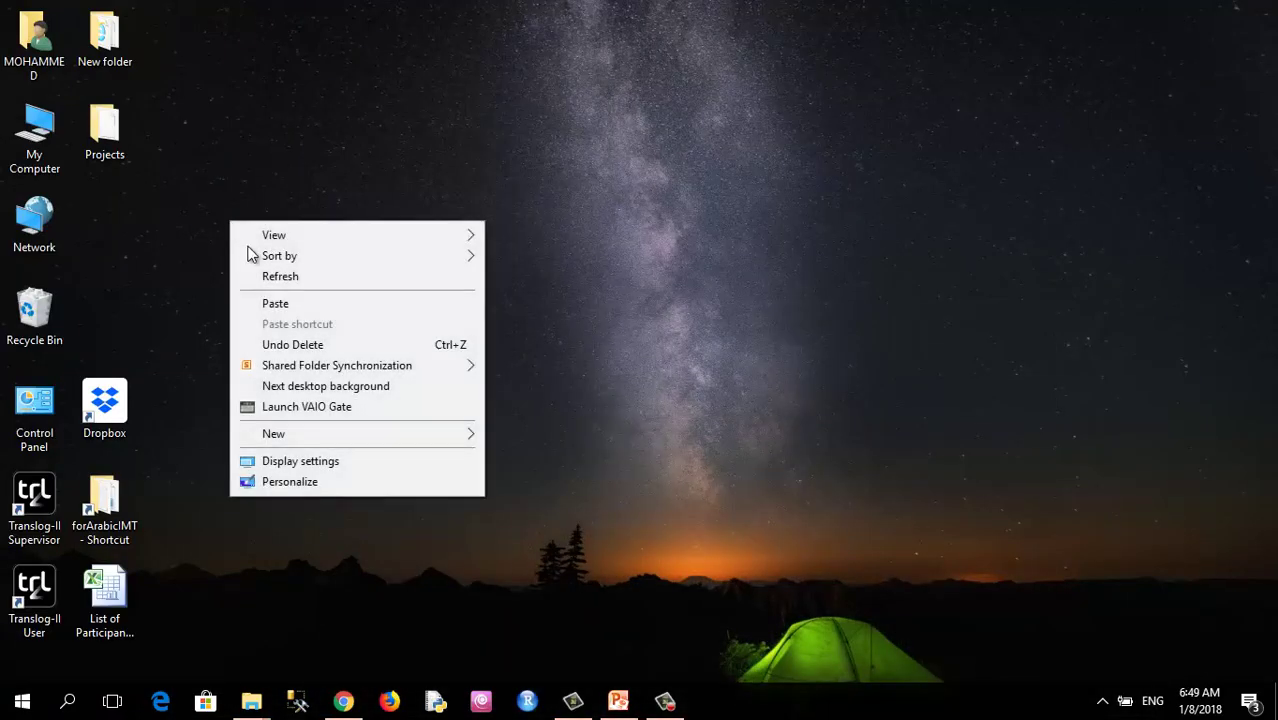
{"action": "left_click", "coordinate": [284, 302]}
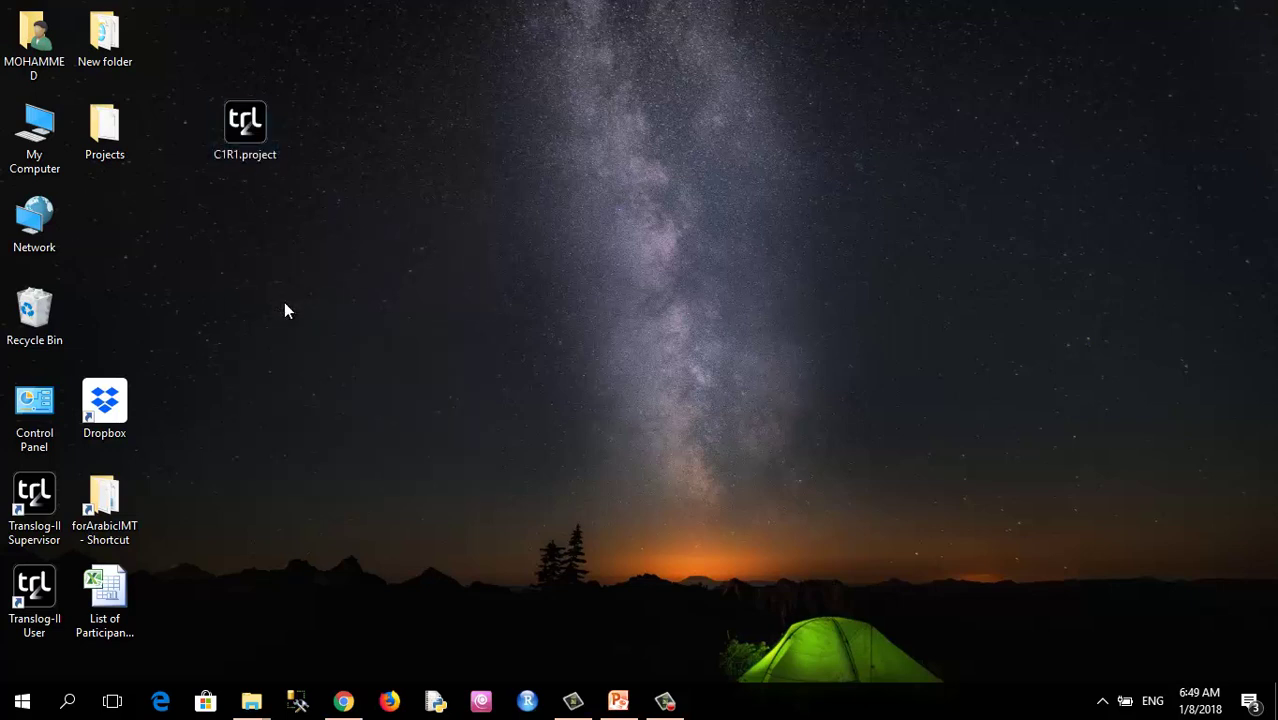
Launch Translog-II User and open C1R1.project from the desktop.
{"action": "left_click", "coordinate": [254, 138]}
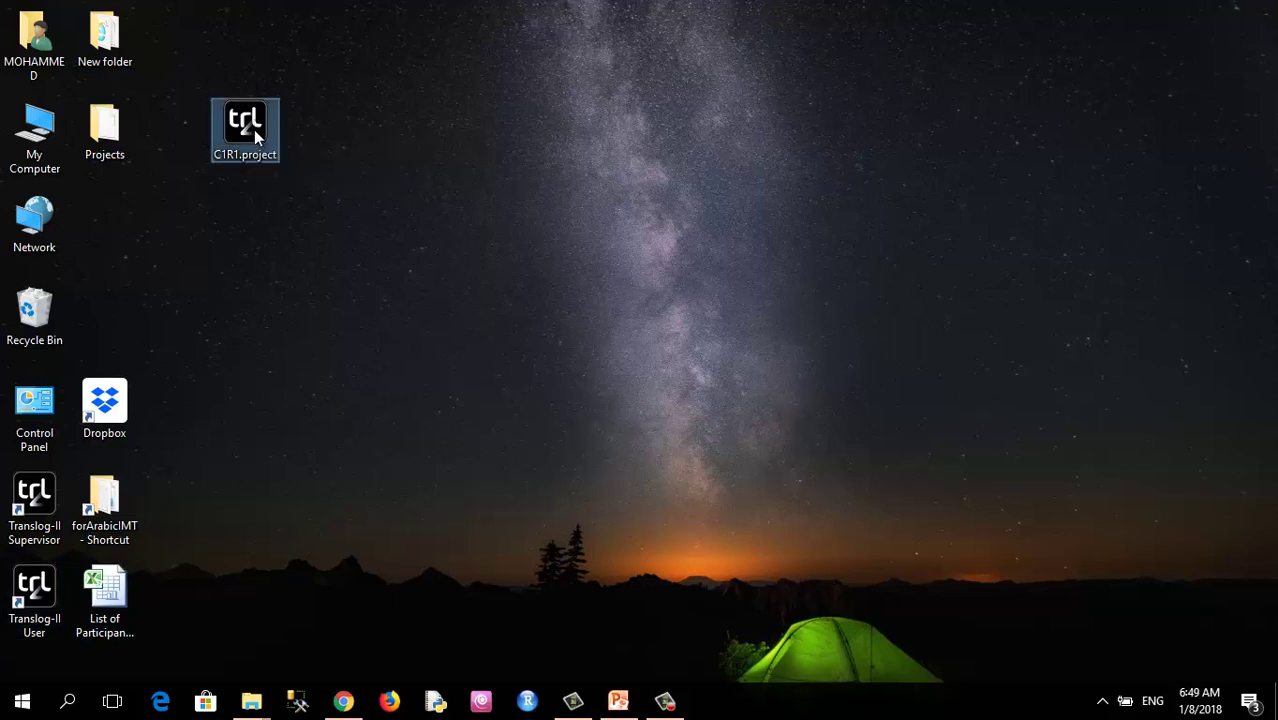
{"action": "double_click", "coordinate": [37, 600]}
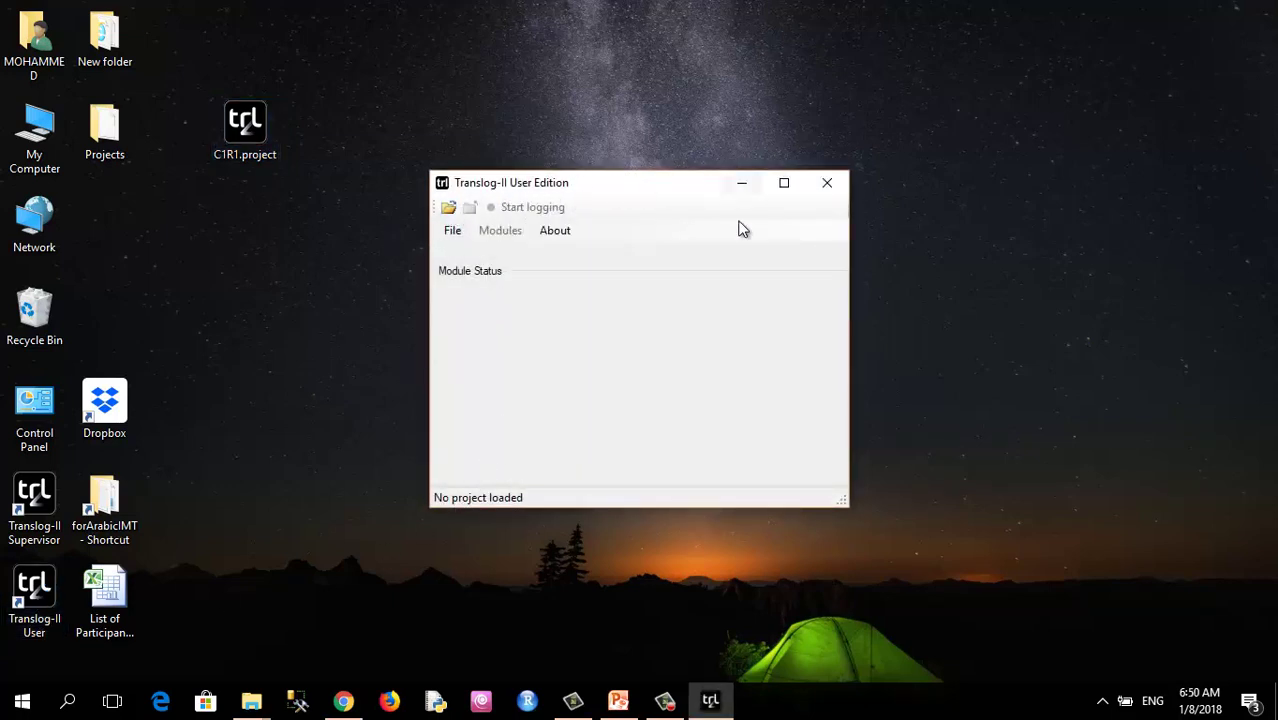
{"action": "left_click", "coordinate": [450, 206]}
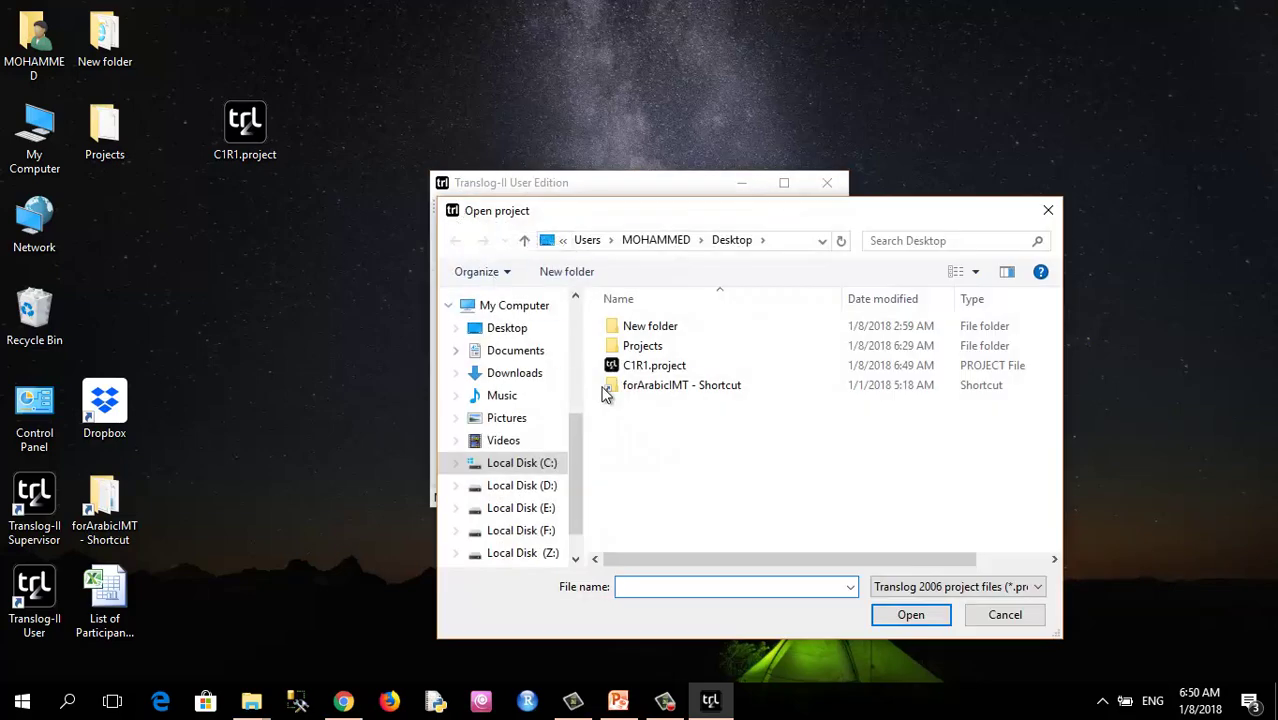
{"action": "left_click", "coordinate": [648, 366]}
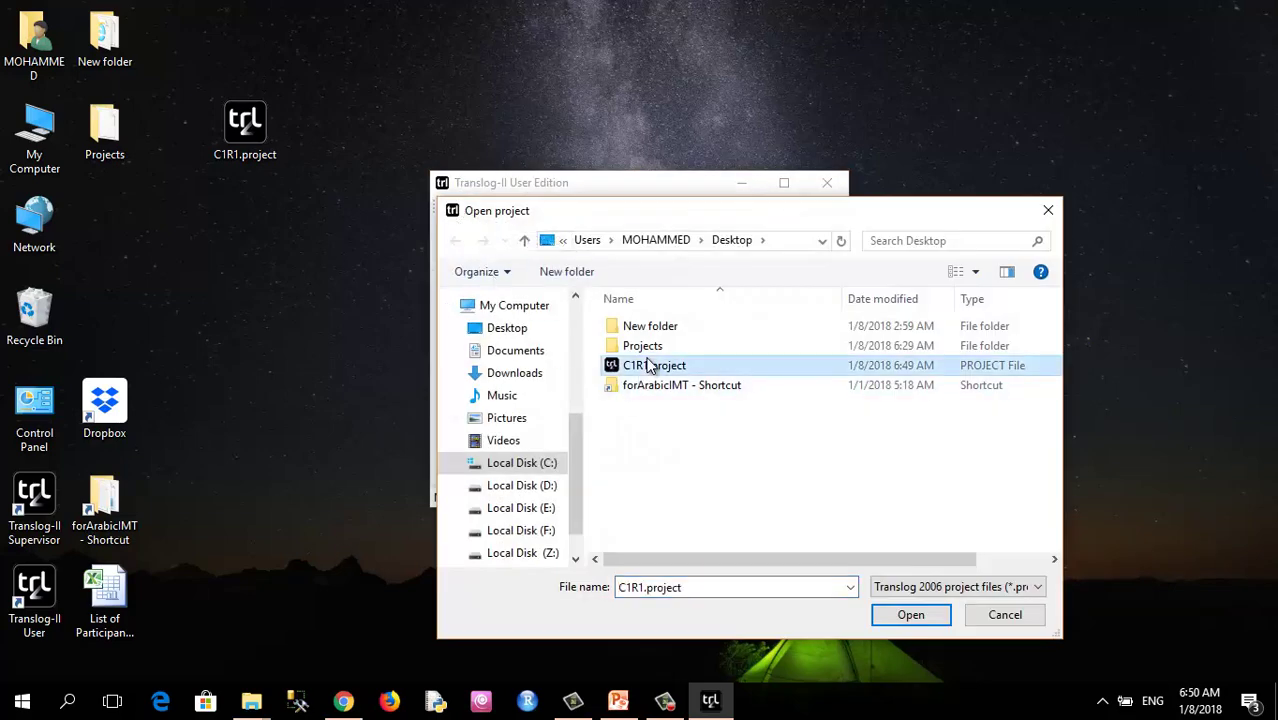
{"action": "left_click", "coordinate": [911, 617]}
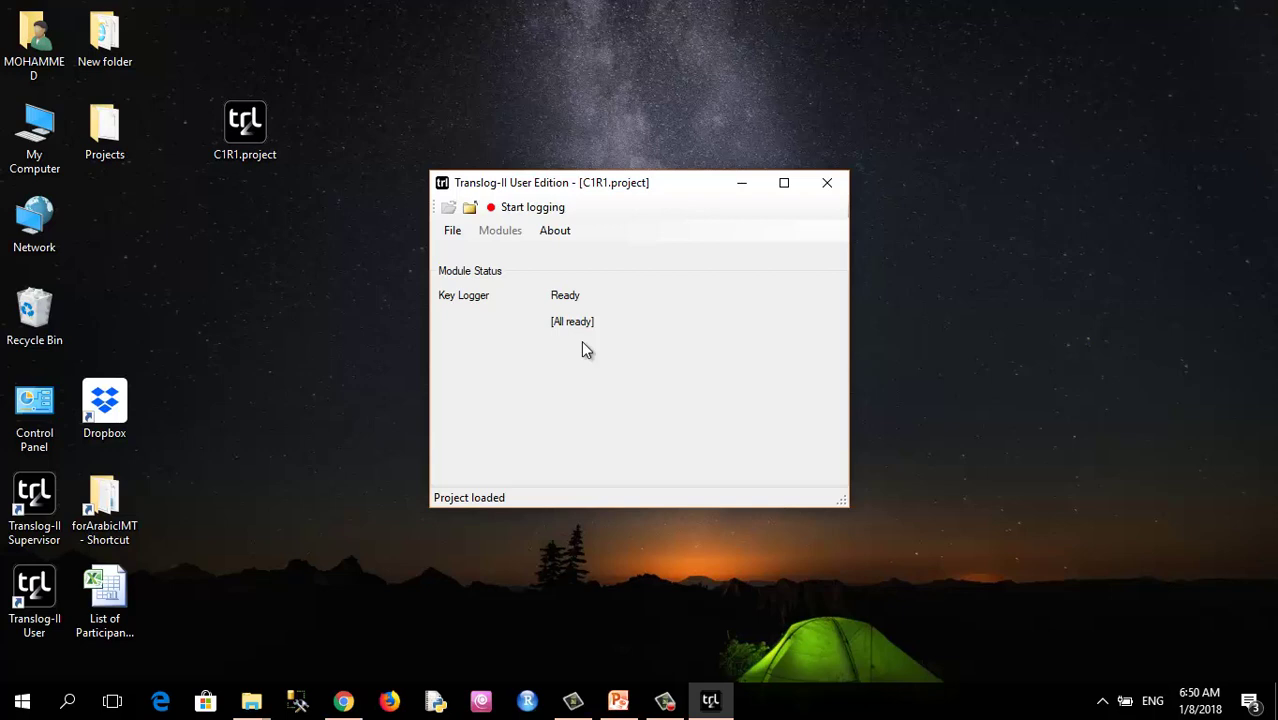
Start logging, select the Arabic source paragraph, and place the cursor in the target pane.
{"action": "left_click", "coordinate": [534, 207]}
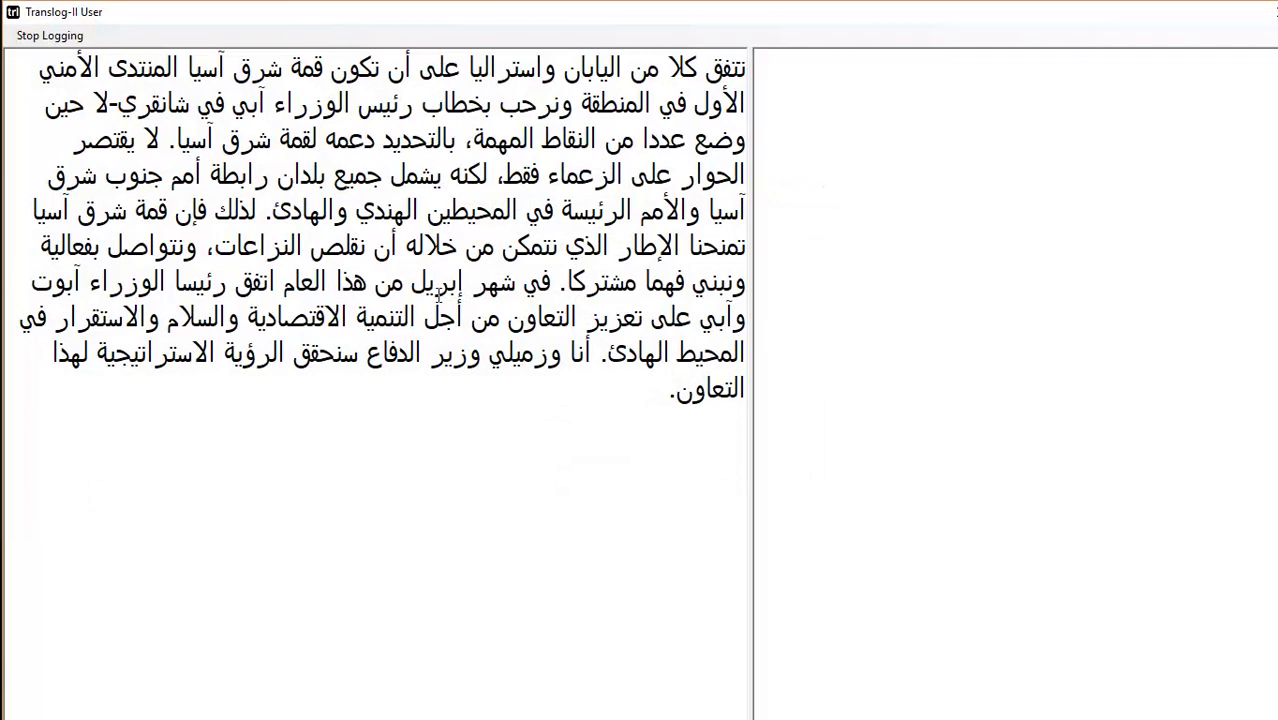
{"action": "triple_click", "coordinate": [410, 140]}
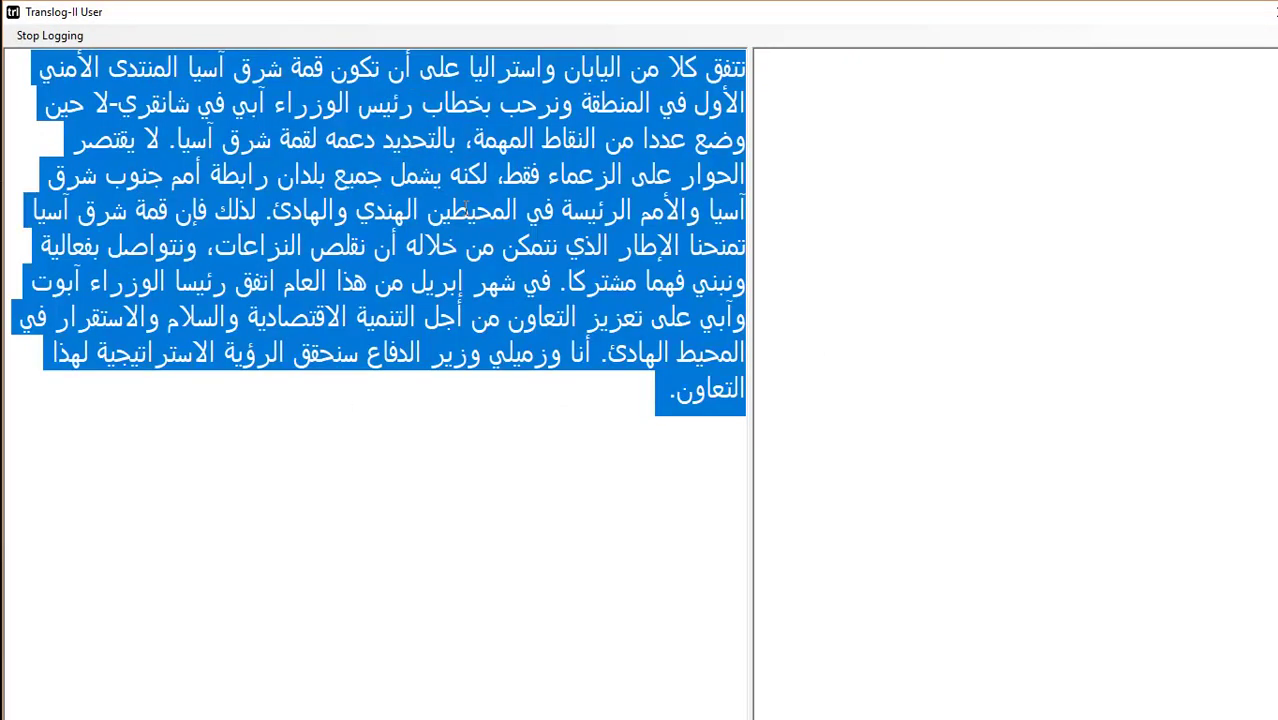
{"action": "left_click", "coordinate": [853, 155]}
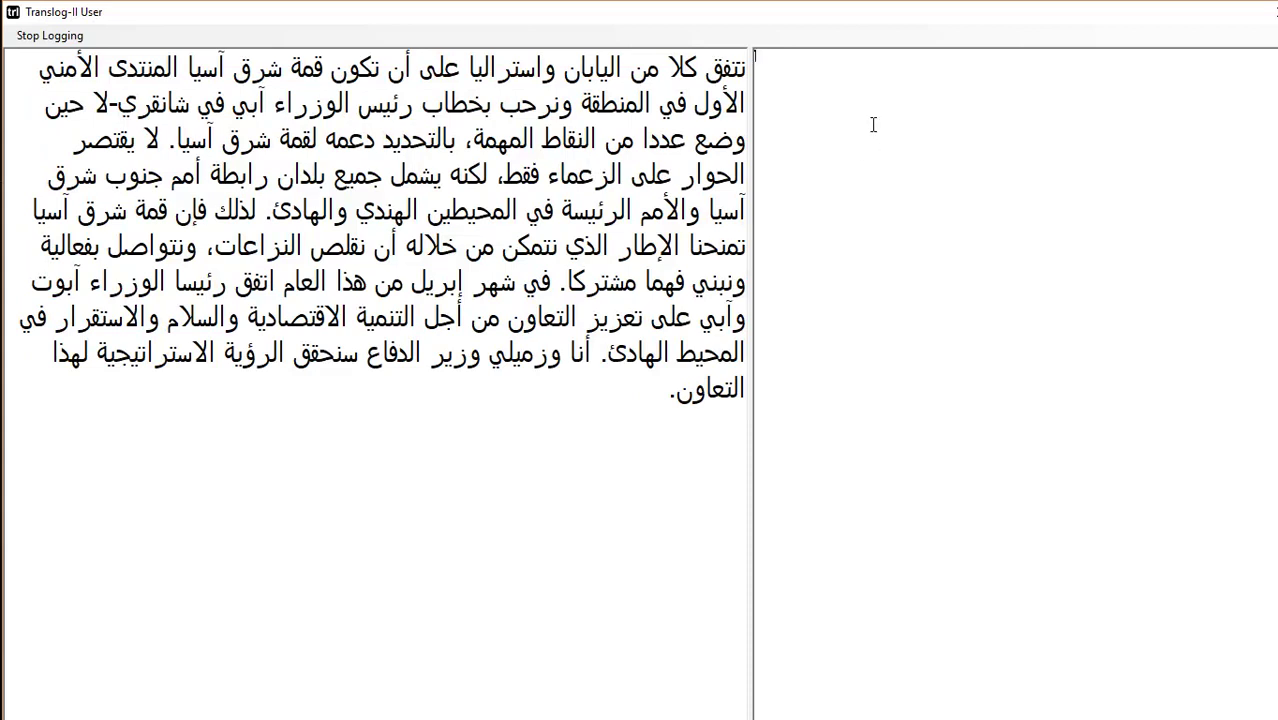
Type the Arabic translation, fix a typo, and paste the rest of the passage.
{"action": "type", "text": "تتفق كلا من اليابان واستراليا على "}
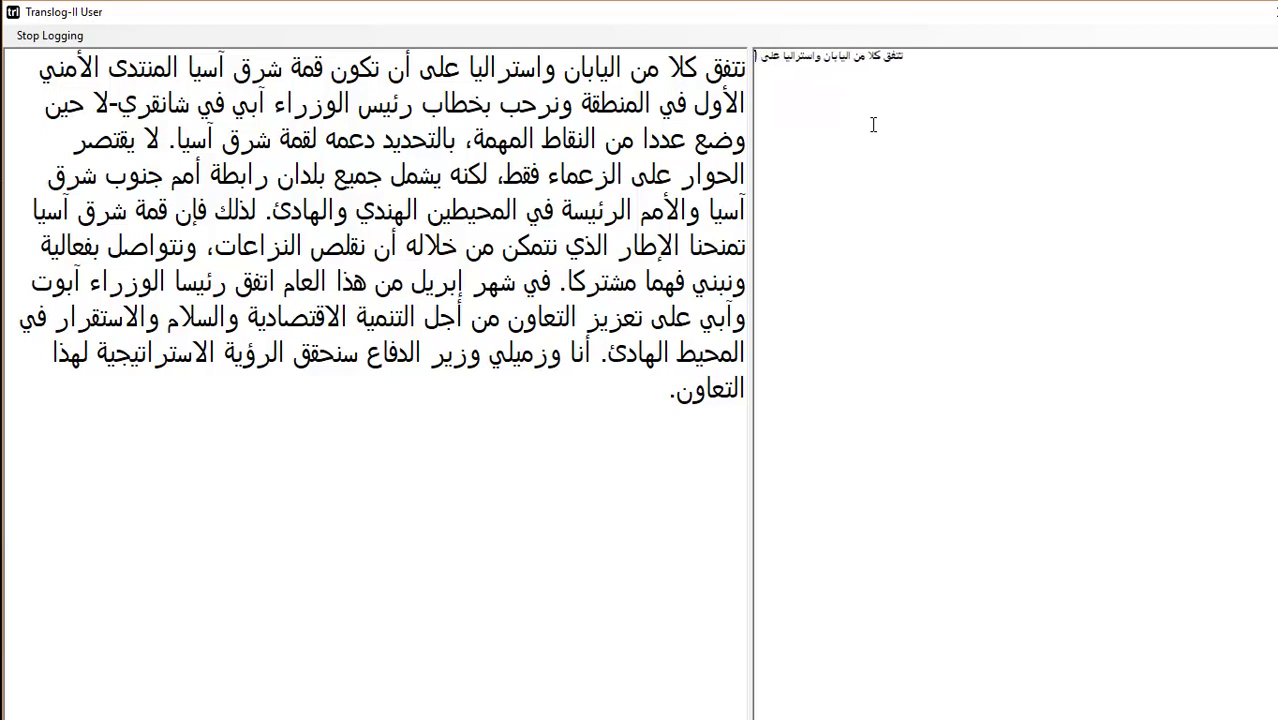
{"action": "type", "text": "أن تكون قمة"}
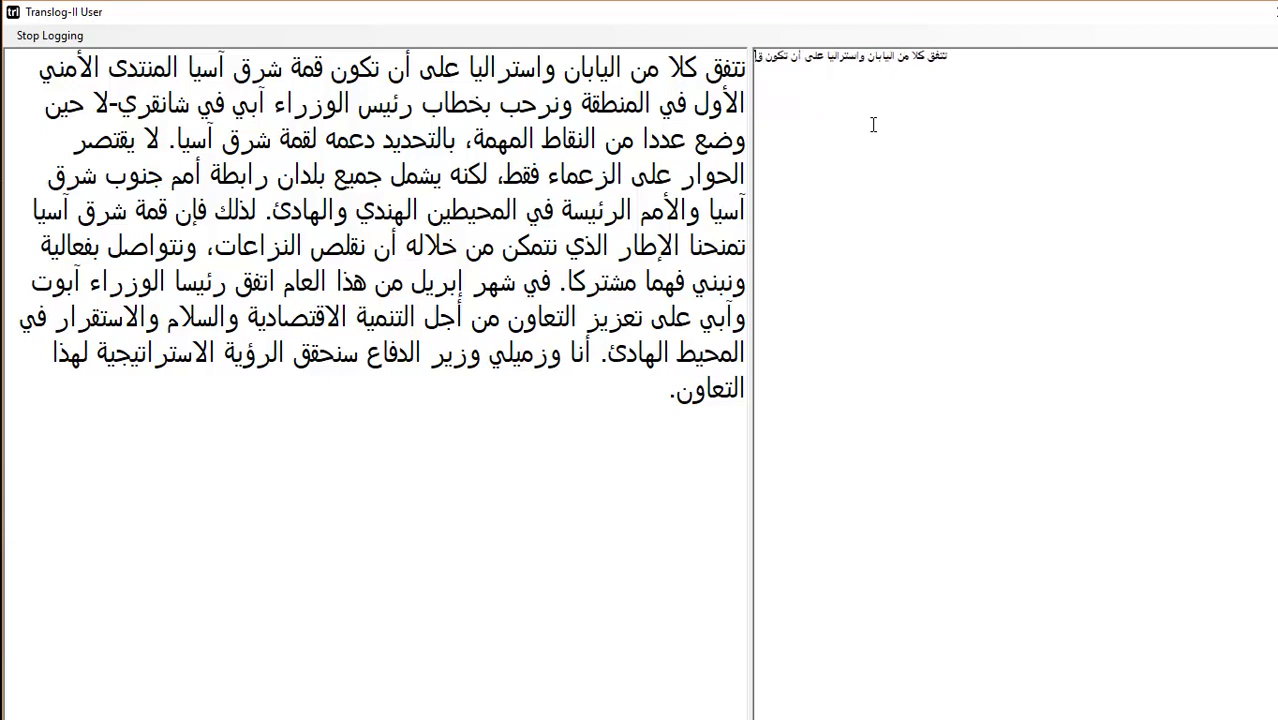
{"action": "type", "text": " شرق آسيا"}
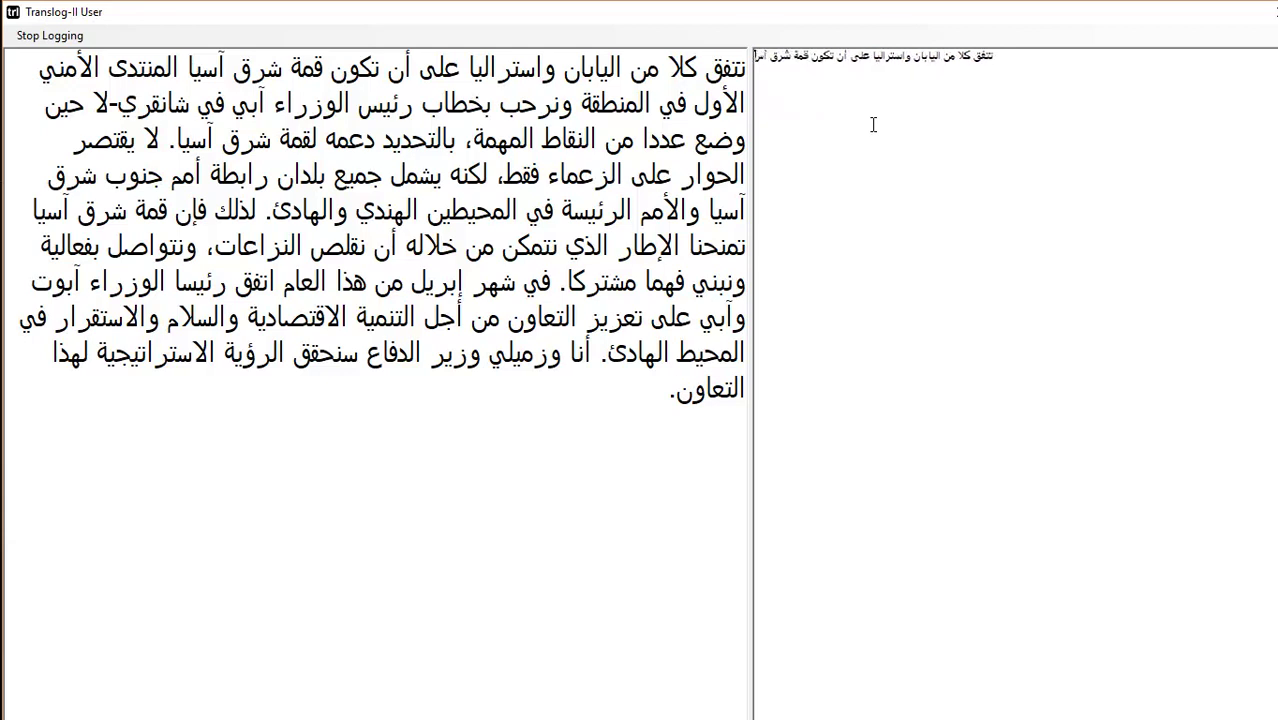
{"action": "type", "text": " المنتدى الأمني"}
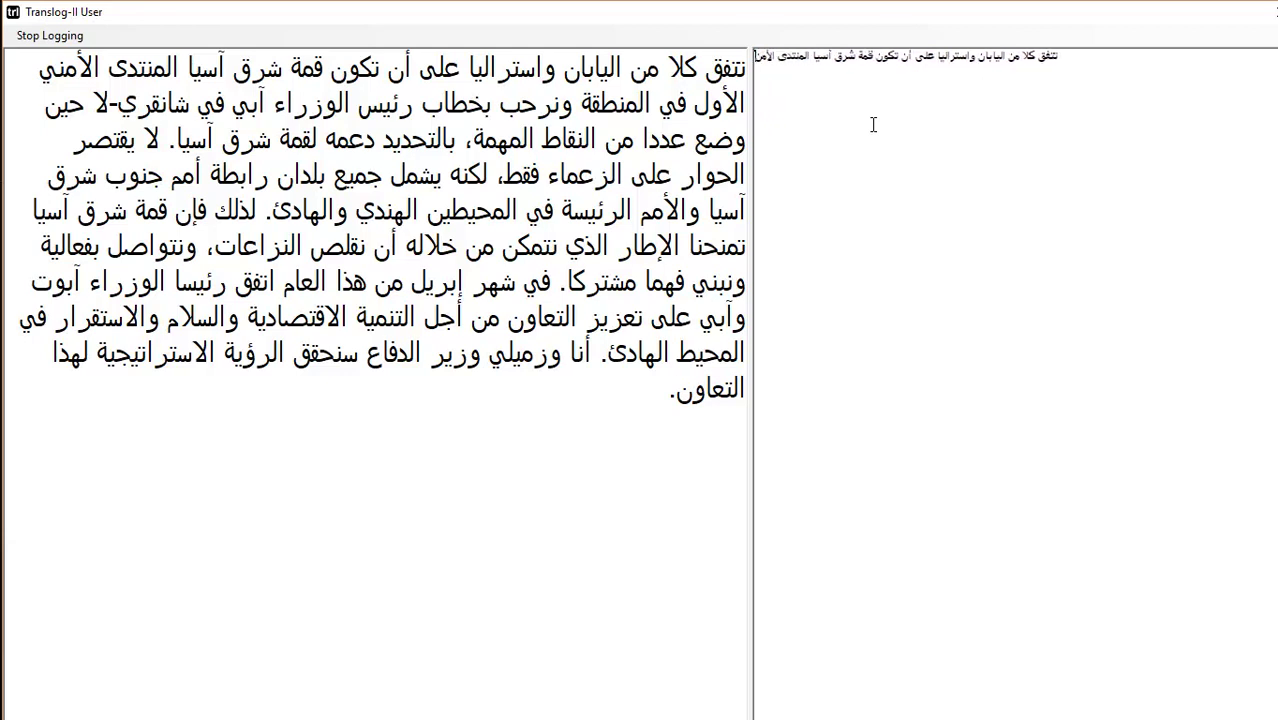
{"action": "type", "text": " الأول في "}
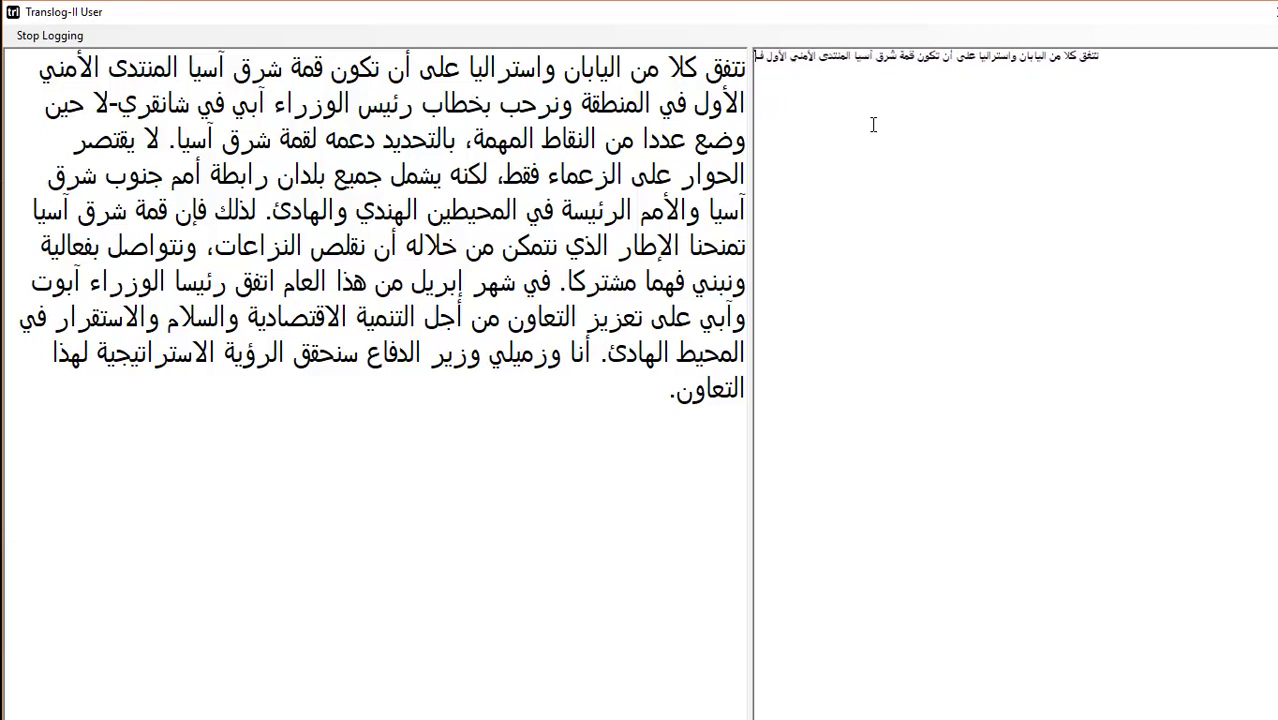
{"action": "type", "text": "المنطقة"}
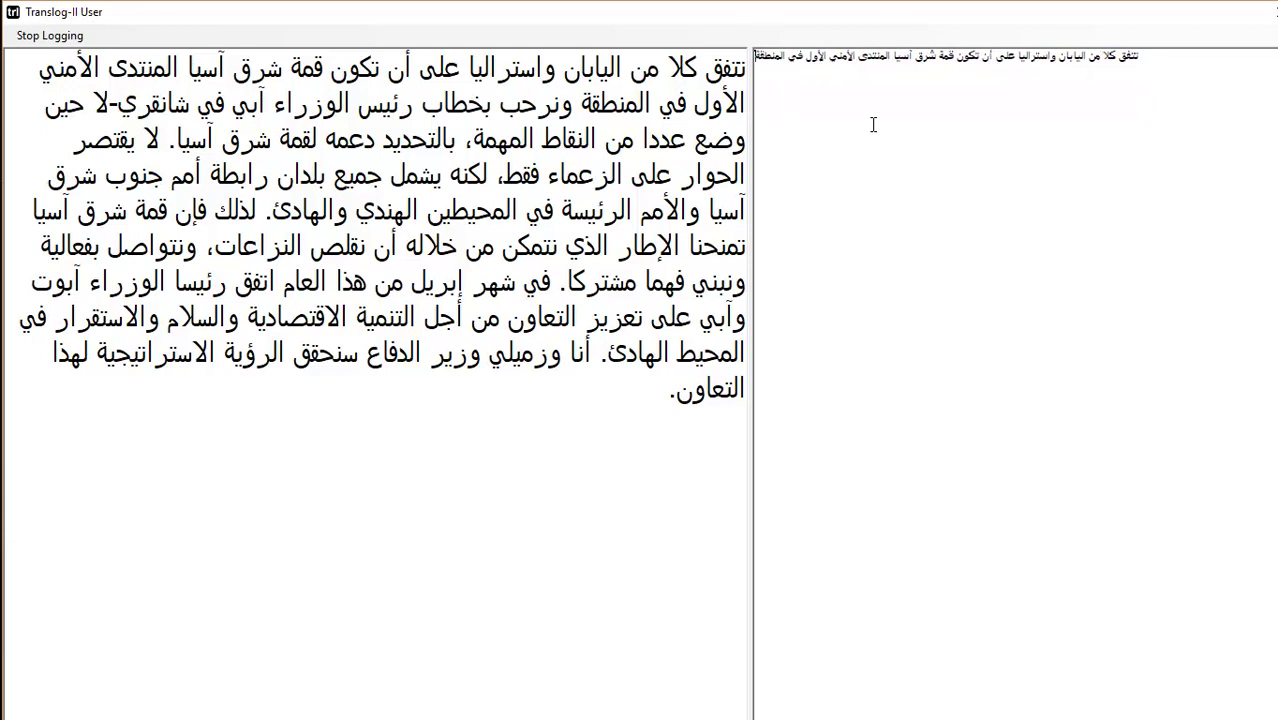
{"action": "type", "text": " ونرحب"}
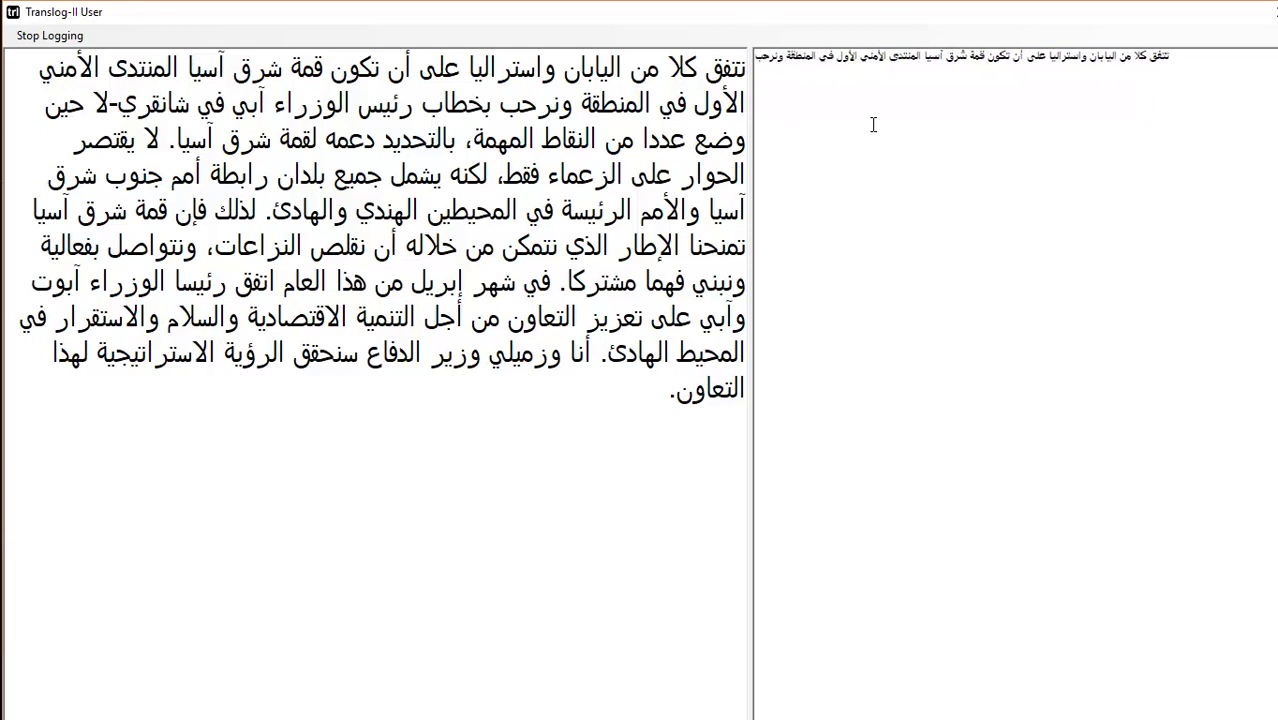
{"action": "type", "text": " بخطاب رئي"}
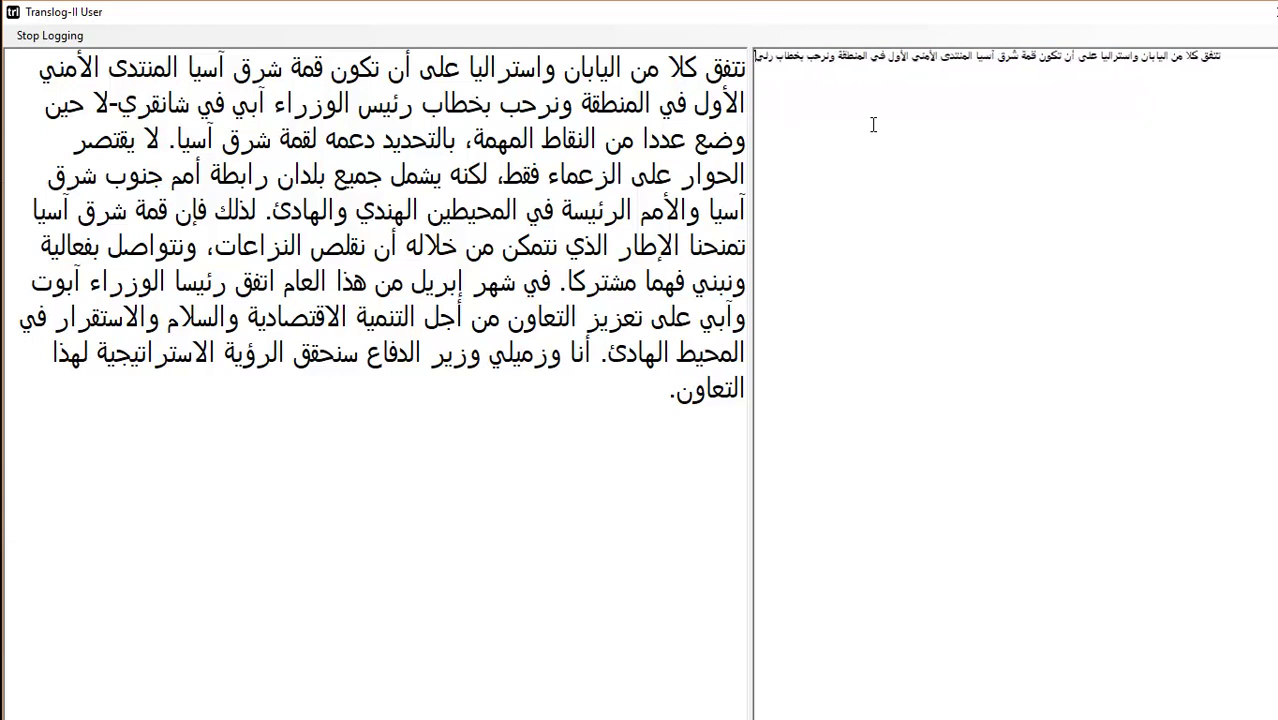
{"action": "type", "text": "س الوزراء"}
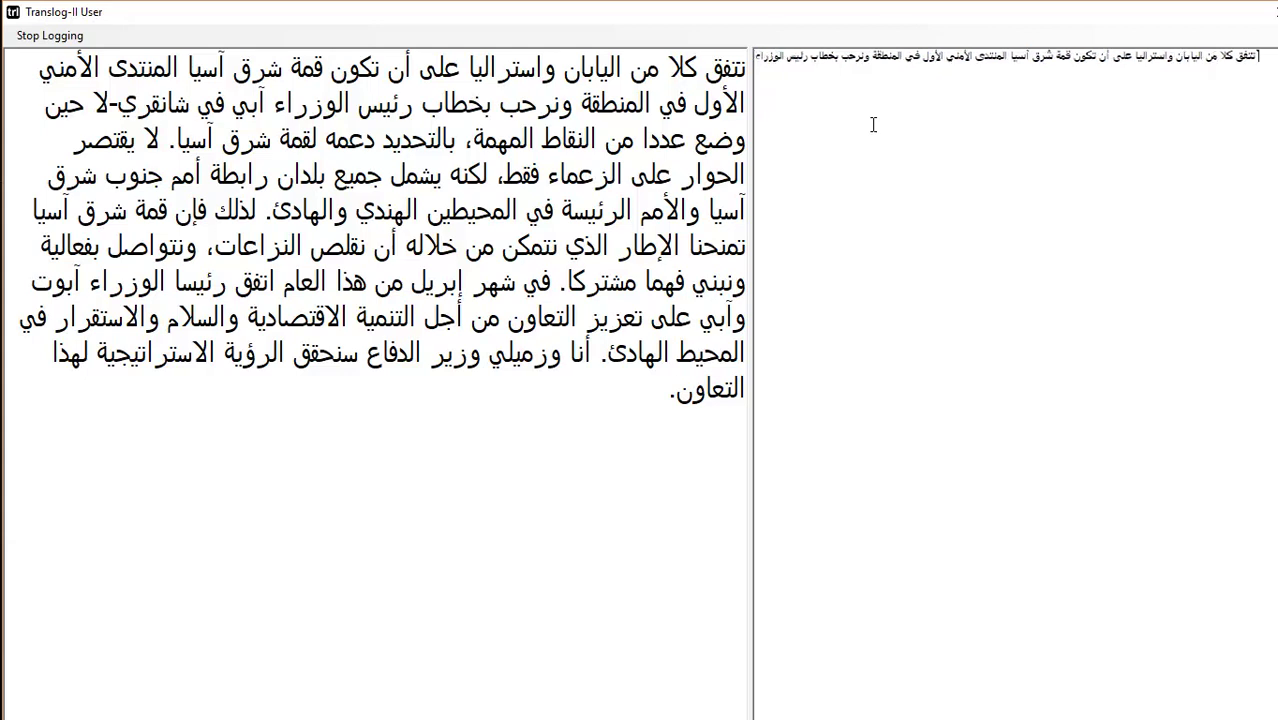
{"action": "type", "text": " آبي في شانقري"}
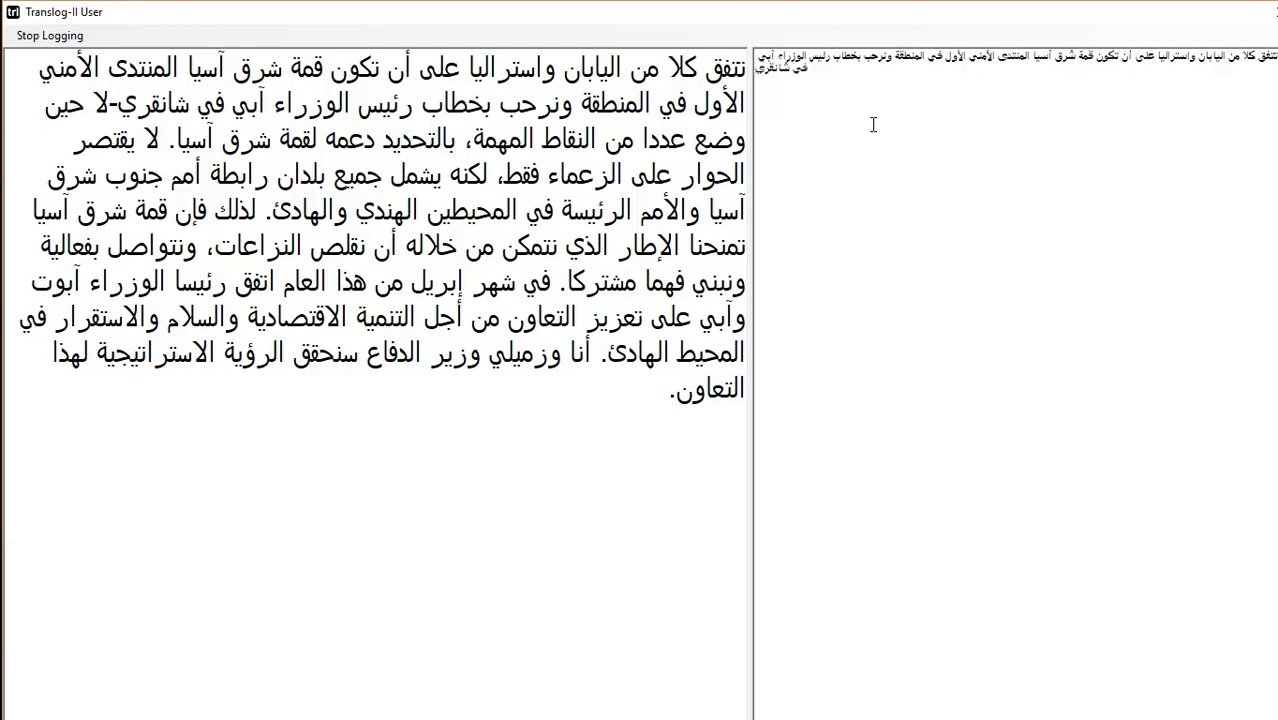
{"action": "type", "text": "-لا حين وضع"}
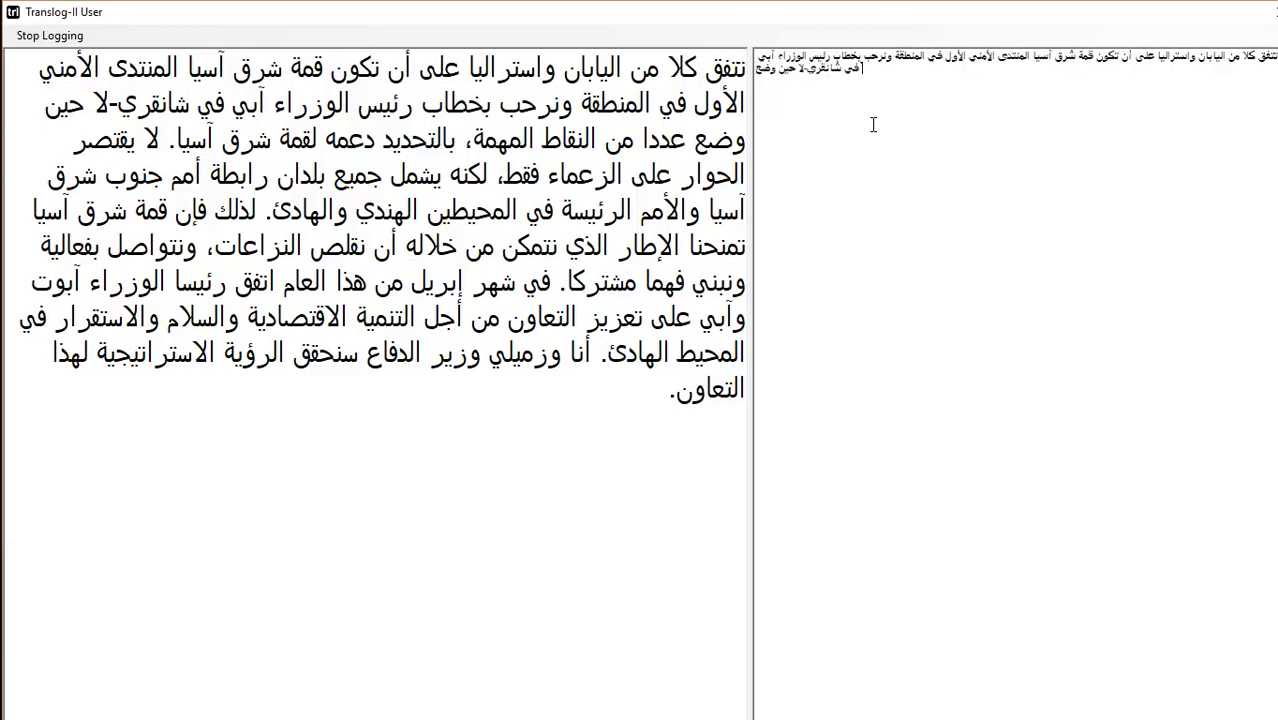
{"action": "type", "text": " عددا من ال"}
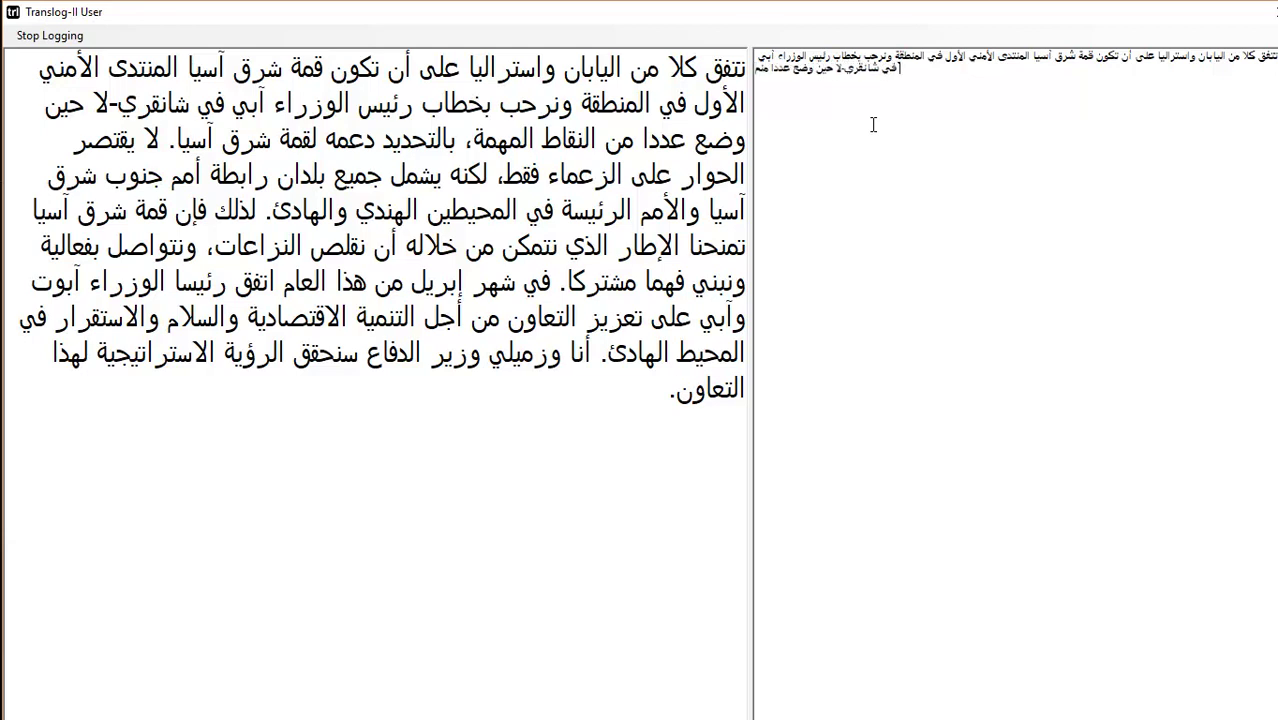
{"action": "key", "text": "BackSpace"}
{"action": "key", "text": "BackSpace"}
{"action": "key", "text": "BackSpace"}
{"action": "key", "text": "BackSpace"}
{"action": "type", "text": "ن ال"}
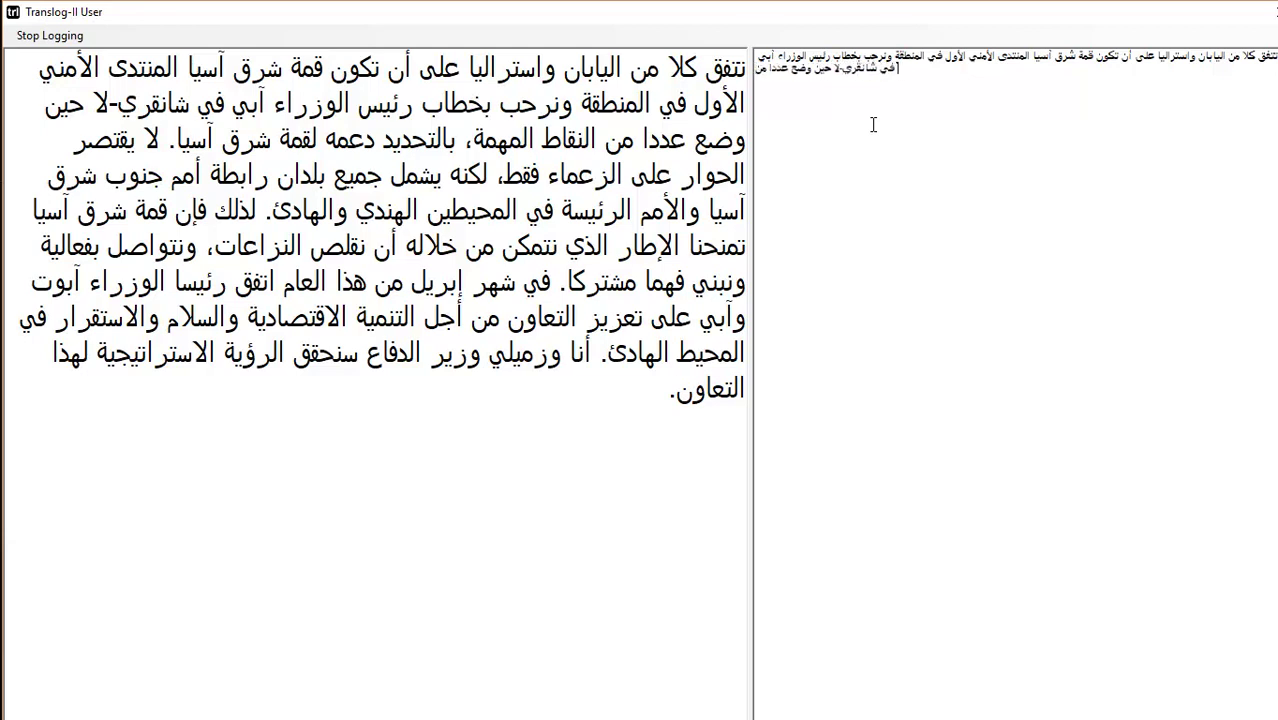
{"action": "type", "text": "نقاط المهمة"}
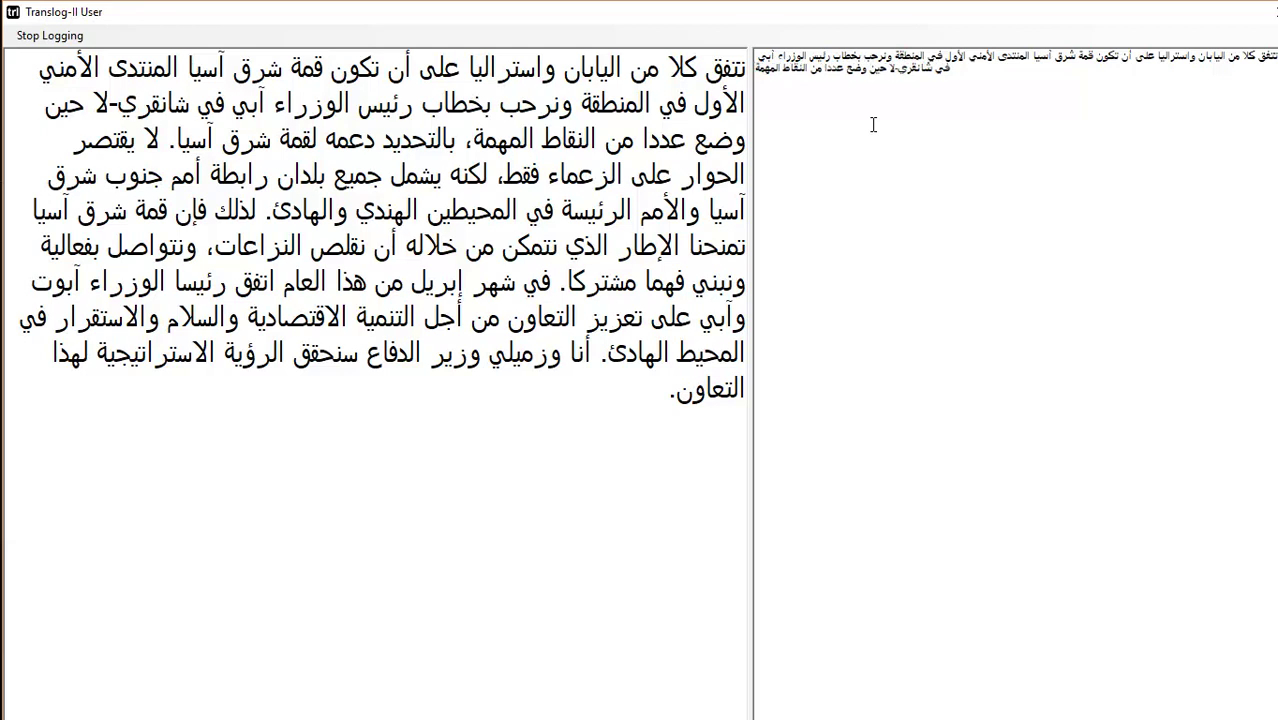
{"action": "type", "text": "، بالتحديد دعمه ل"}
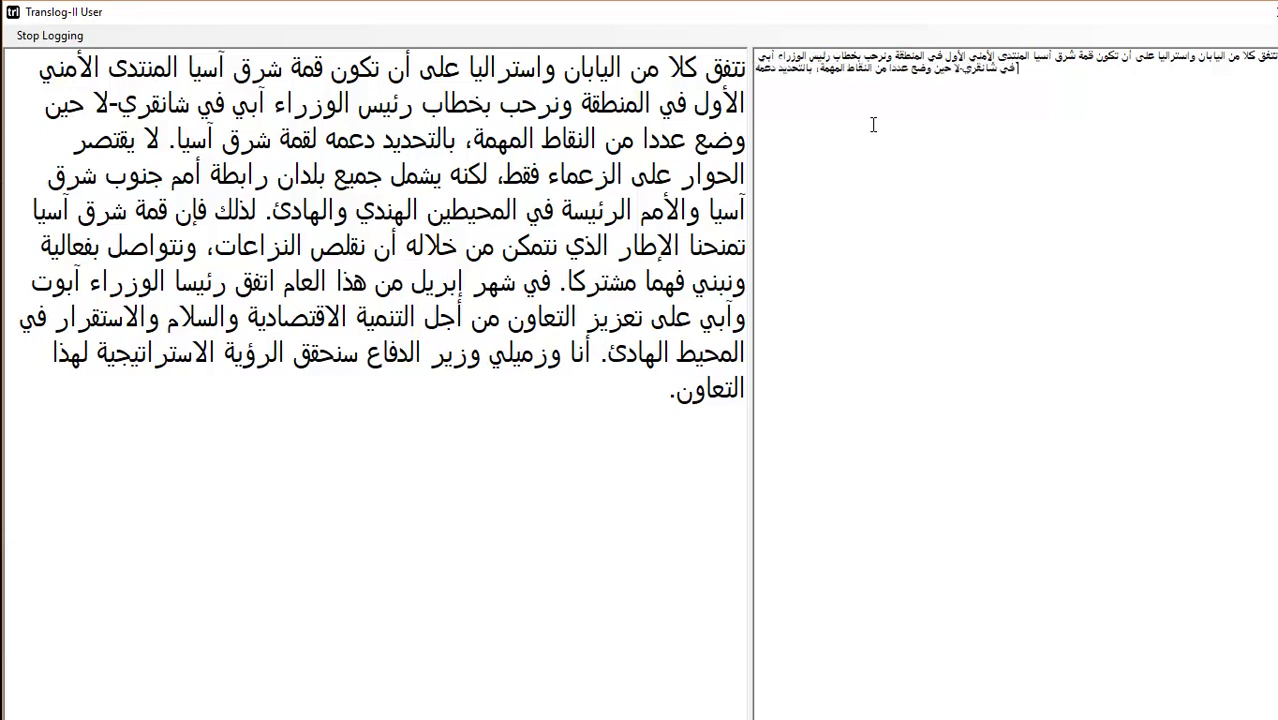
{"action": "type", "text": "قمة شرق آس"}
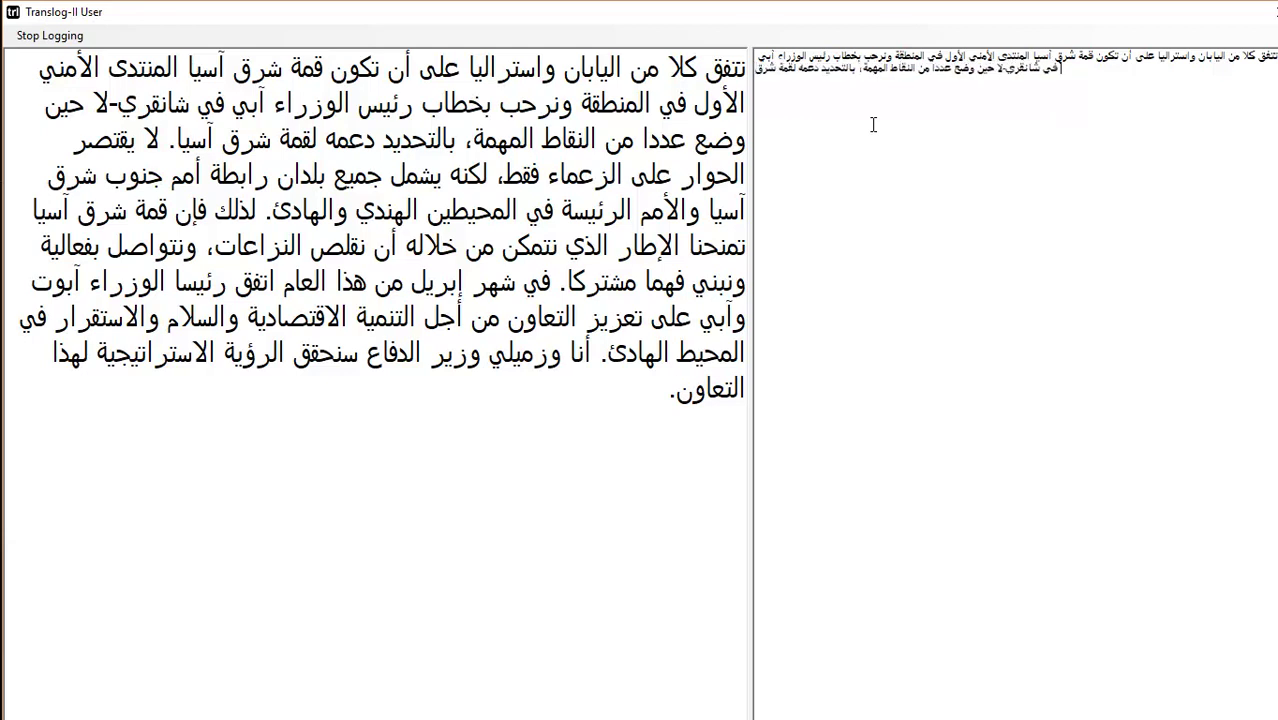
{"action": "type", "text": "يا"}
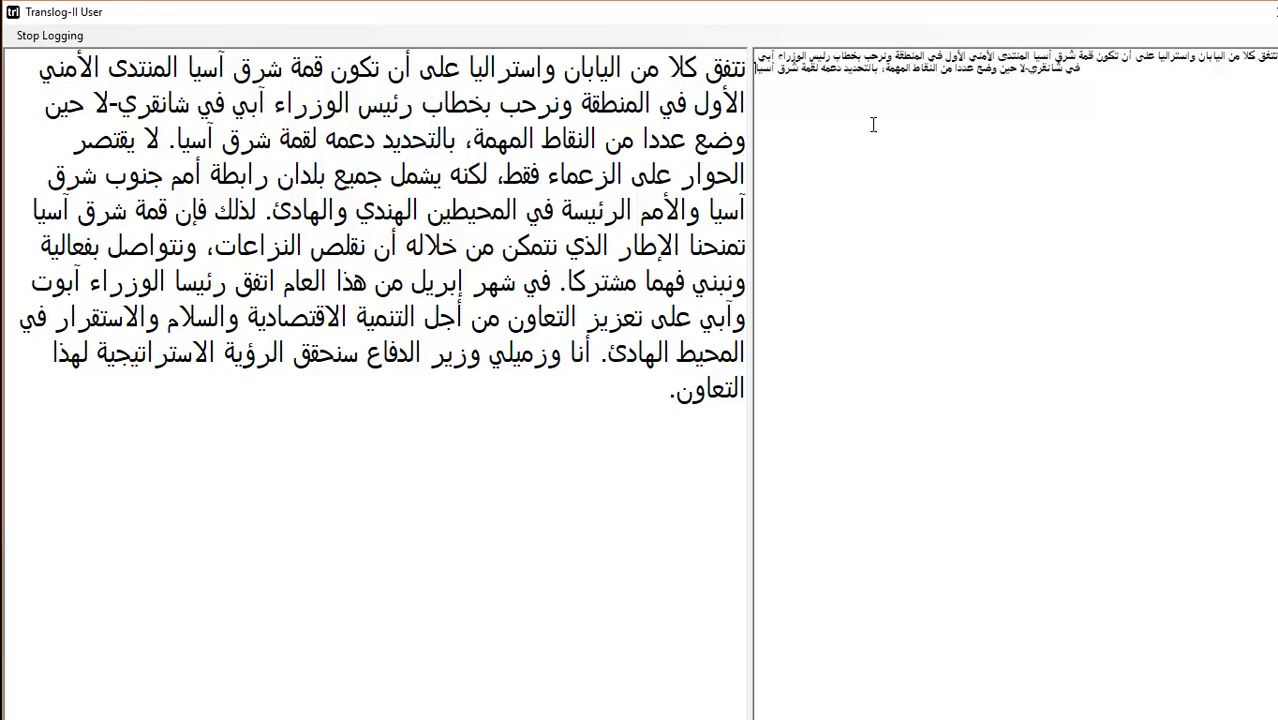
{"action": "type", "text": ". لا يقتصر الحوار على الزعماء فقط، لكنه يشمل جميع بلدان رابطة أمم جنوب شرق آسيا والأمم الرئيسة في المحيطين الهندي والهادئ. لذا فإن قمة شرق آسيا تمنحنا الإطار الذي نتمكن من خلاله أن نقلص النزاعات، ونتواصل بفعالية ونبني فهما مشتركا. في شهر إبريل من هذا العام اتفق رئيسا الوزراء آبوت وآبي على تعزيز التعاون من أجل التنمية الاقتصادية والسلام والاستقرار في المحيط الهادئ. أنا وزميلي وزير الدفاع سنحقق الرؤية الاستراتيجية لهذا التعاون"}
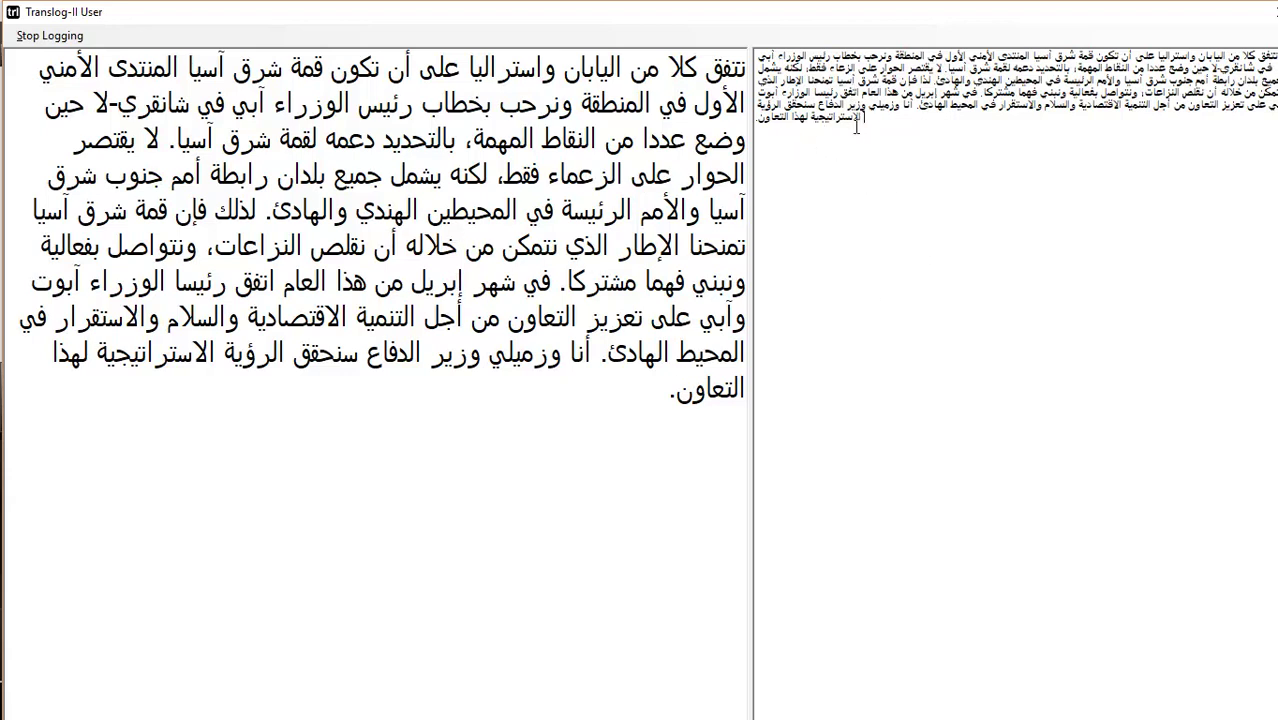
Stop logging, confirm saving, and store the logfile as ArabicP16_C1R1.xml on the Desktop.
{"action": "left_click", "coordinate": [50, 36]}
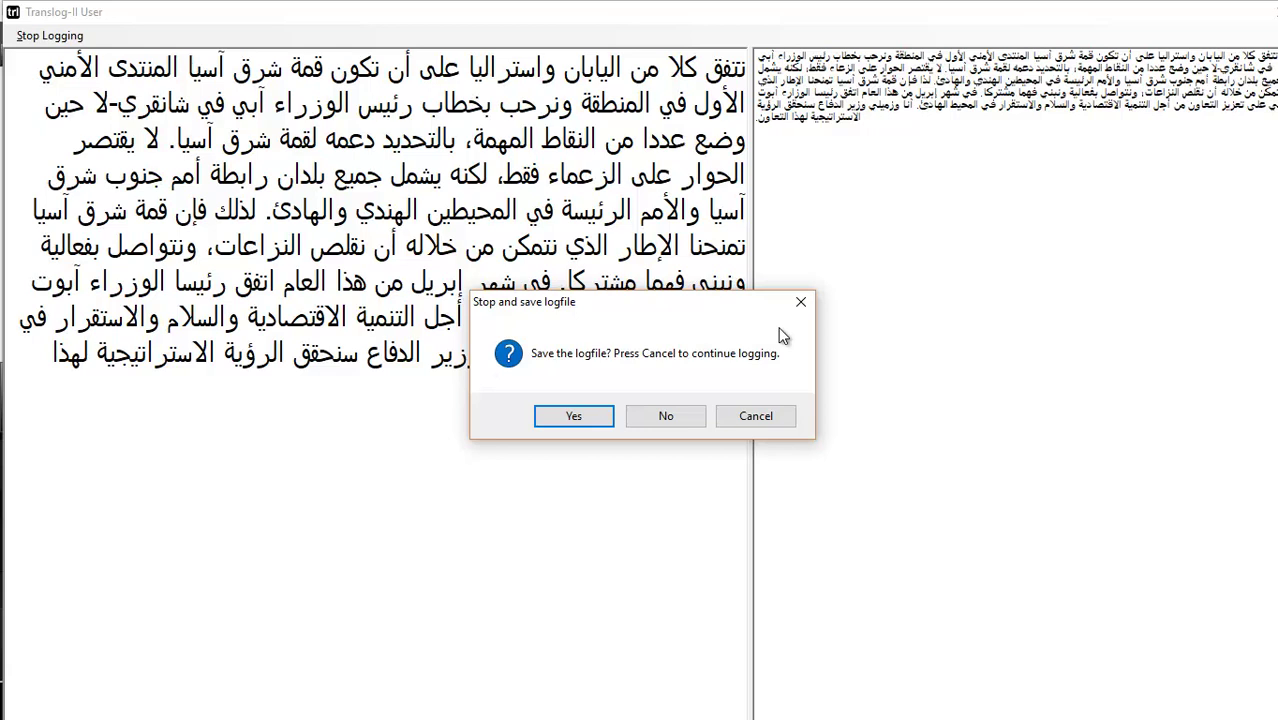
{"action": "left_click", "coordinate": [570, 418]}
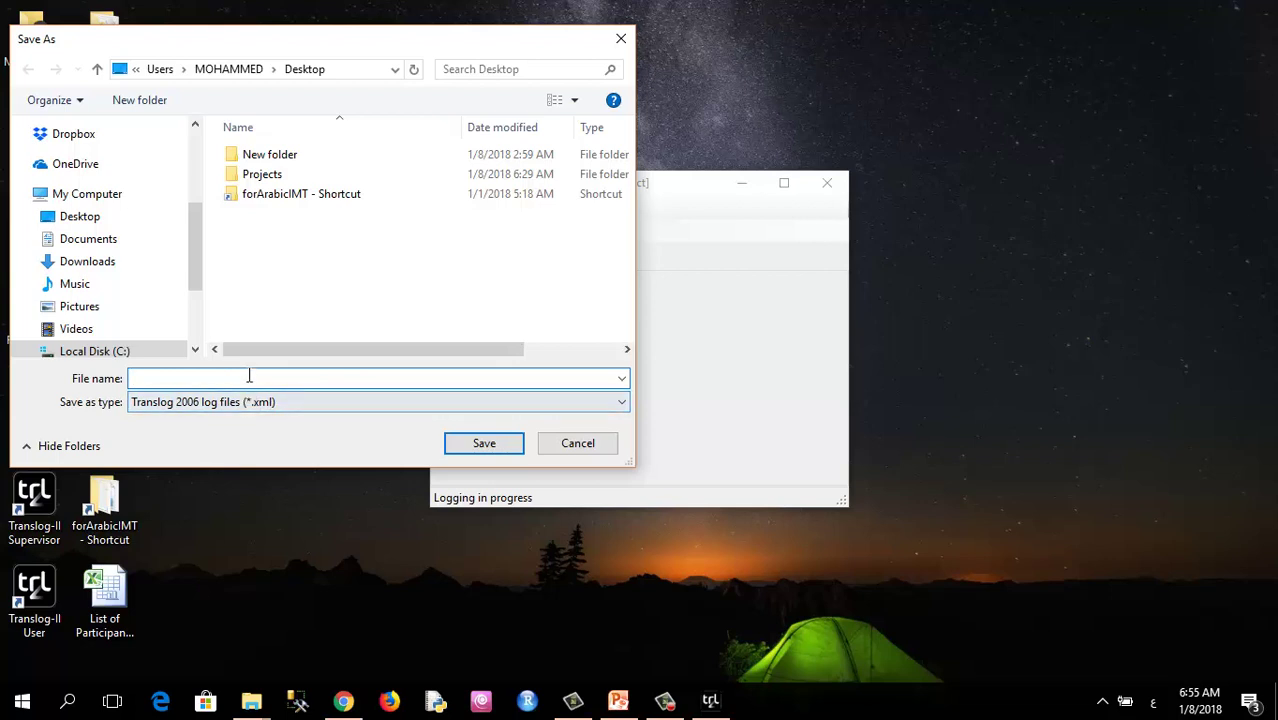
{"action": "key", "text": "alt+shift"}
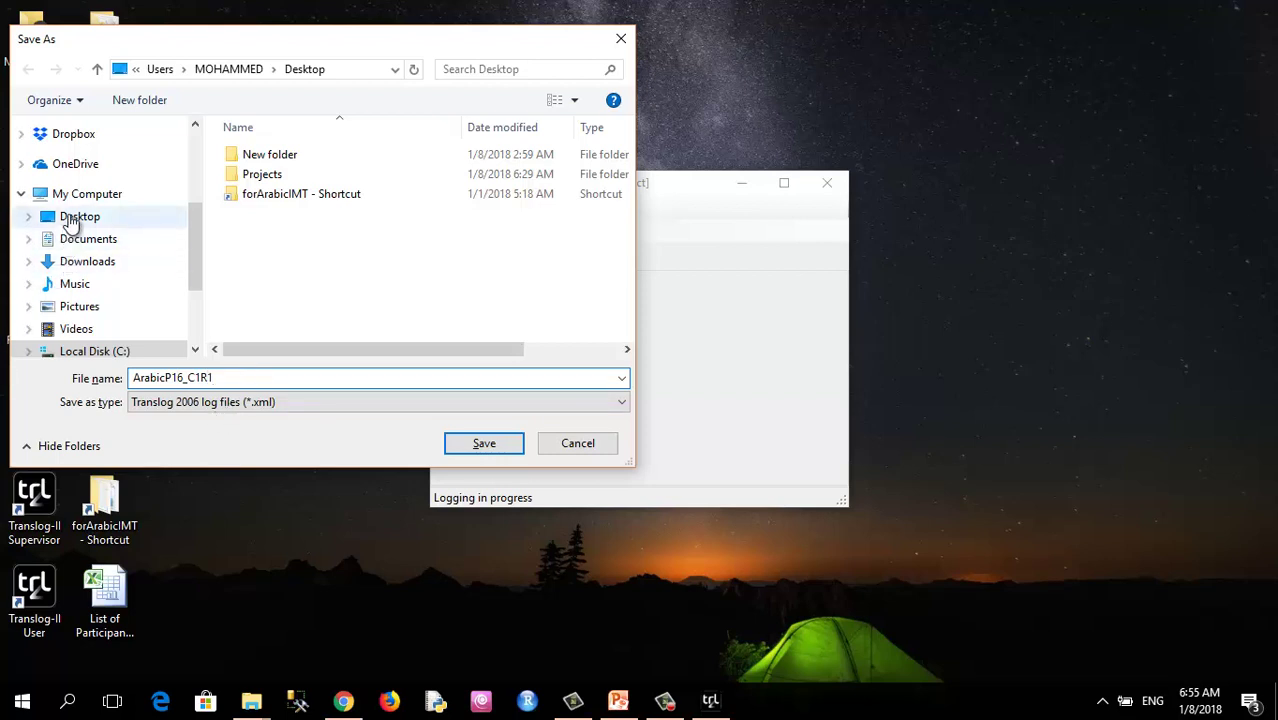
{"action": "left_click", "coordinate": [72, 218]}
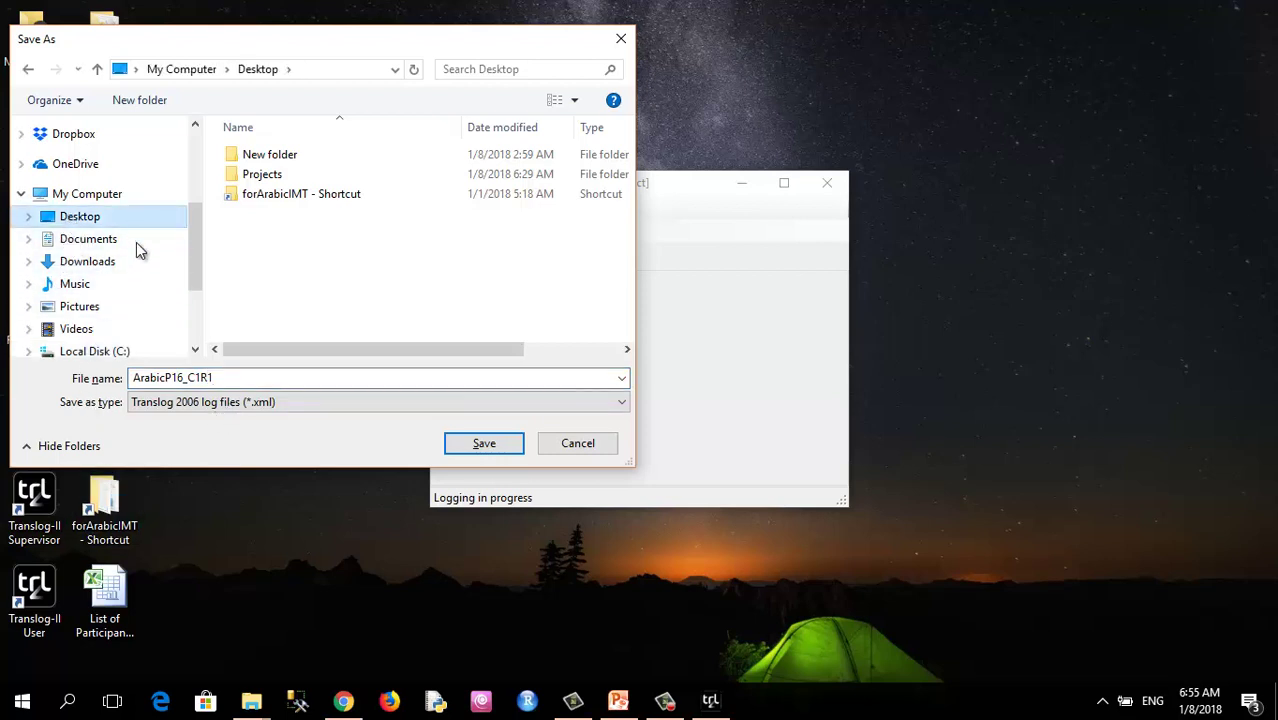
{"action": "left_click", "coordinate": [486, 444]}
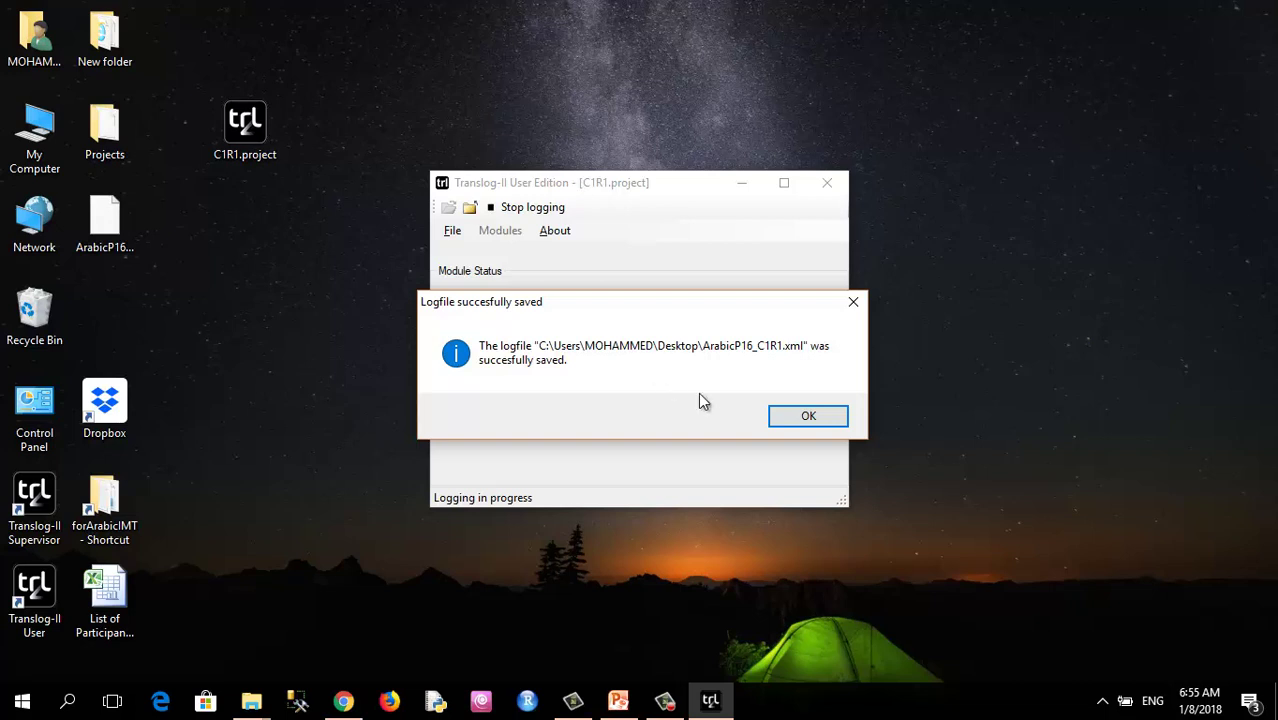
Dismiss the save message, select ArabicP16_C1R1.xml, and return to Lecture 2 slide 5.
{"action": "left_click", "coordinate": [812, 416]}
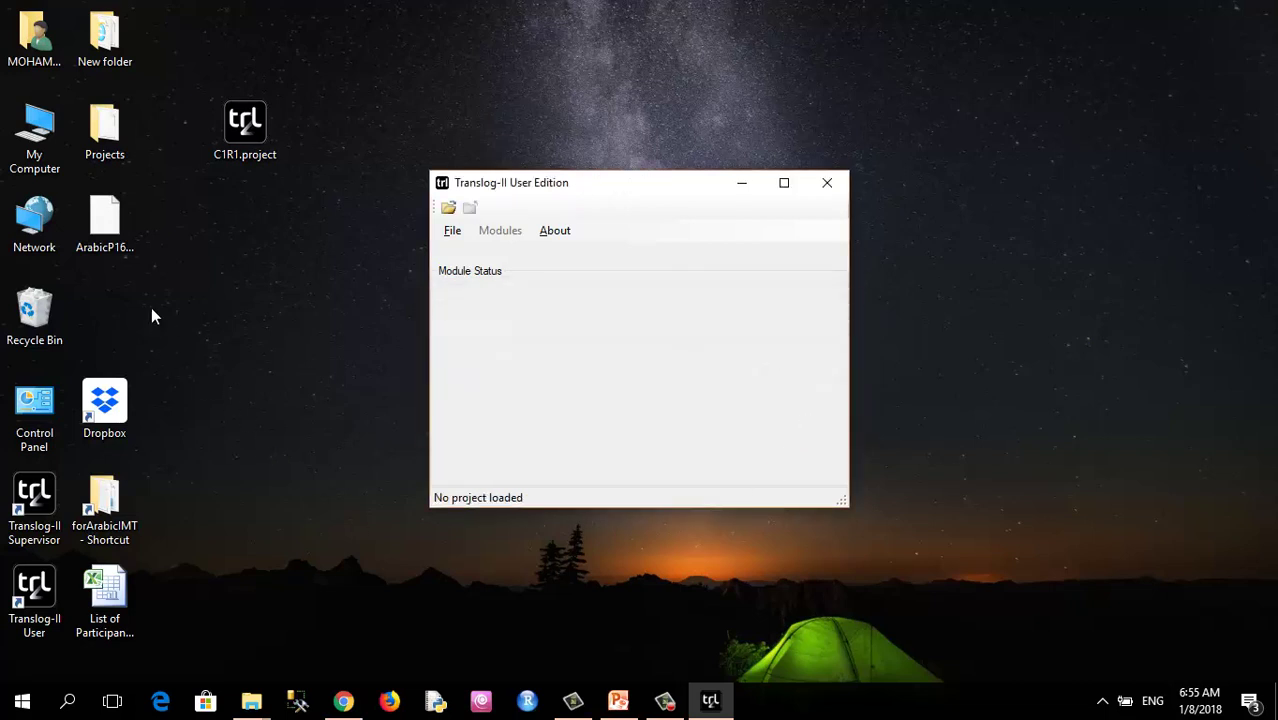
{"action": "left_click", "coordinate": [105, 222]}
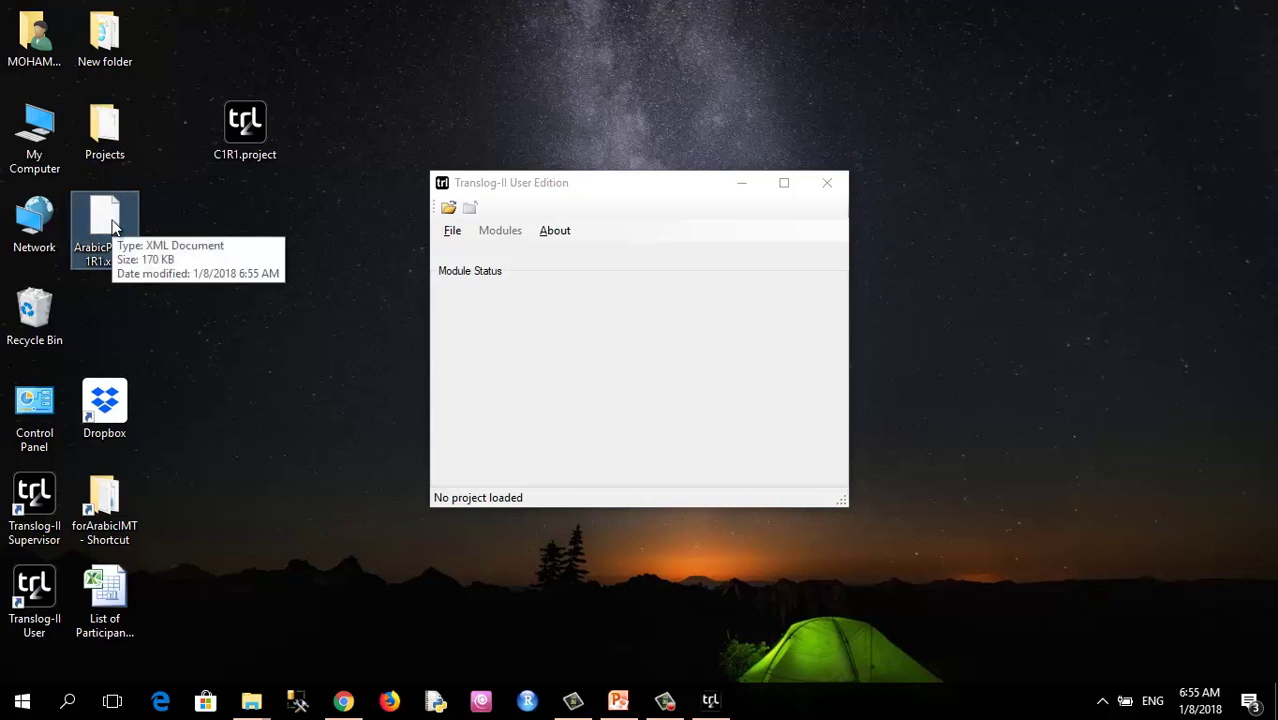
{"action": "right_click", "coordinate": [113, 229]}
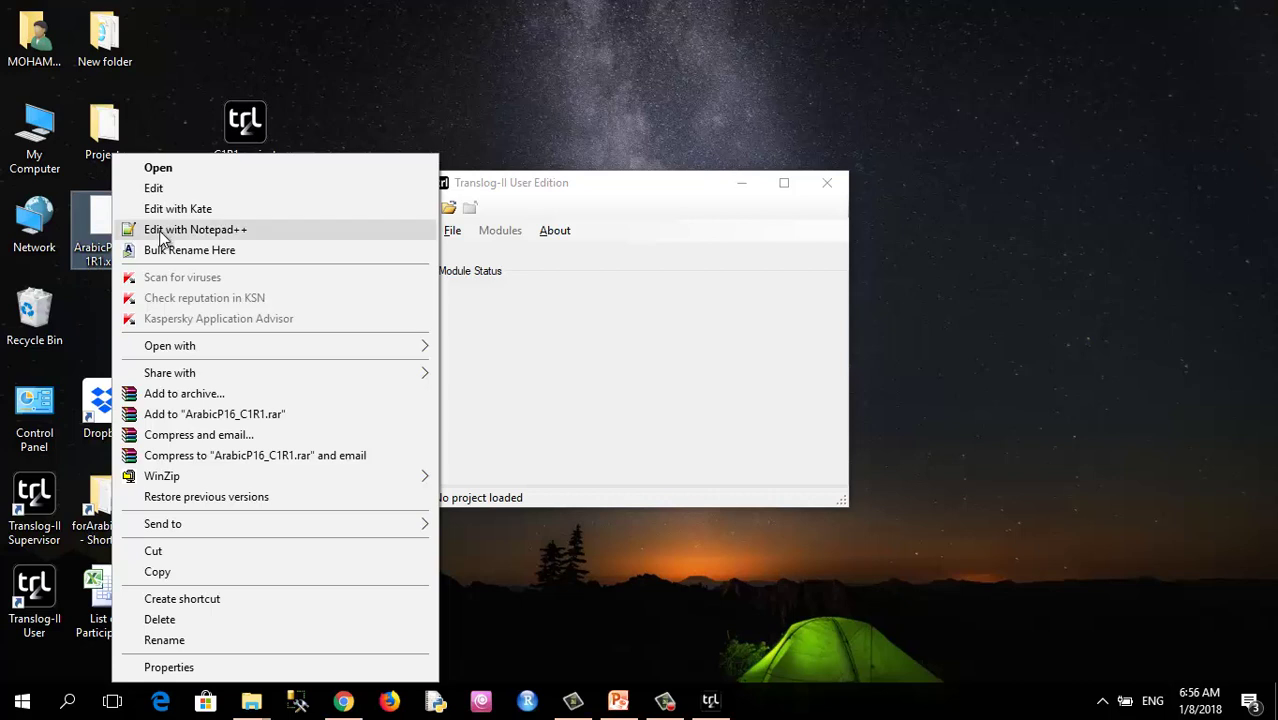
{"action": "left_click", "coordinate": [73, 324]}
{"action": "key", "text": "alt+Tab"}
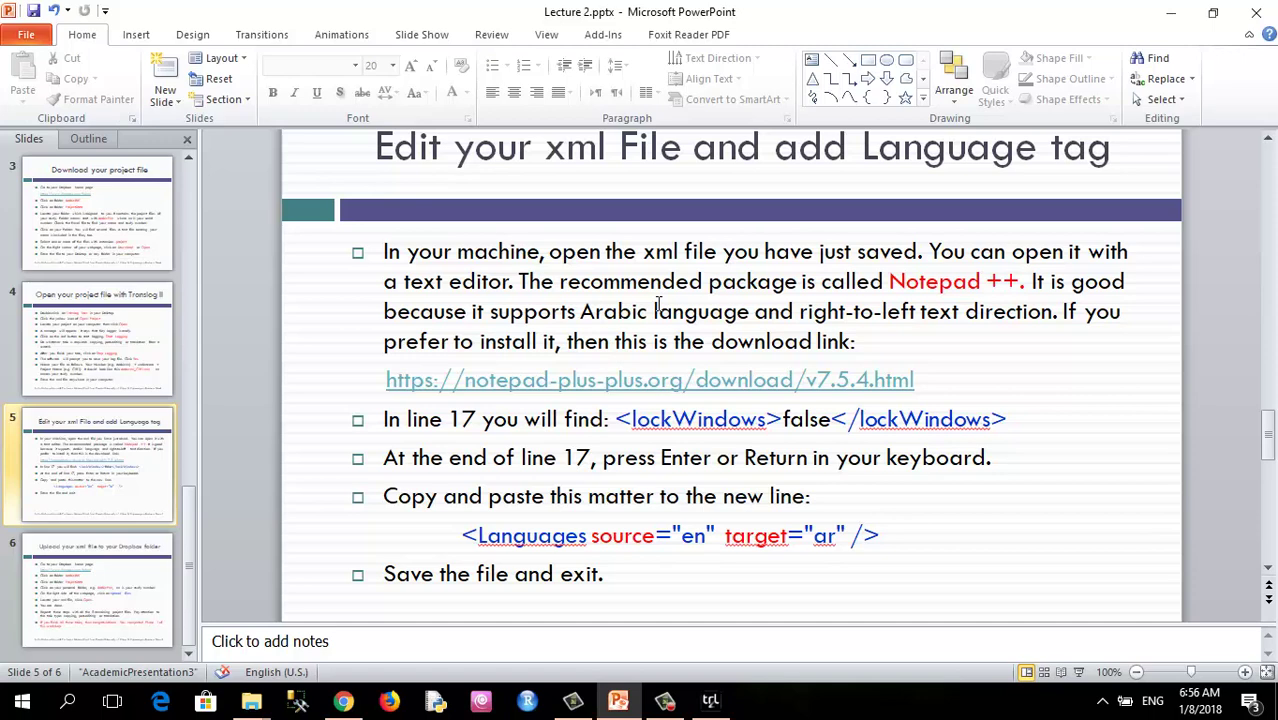
Select the slide's Notepad++ link and browse the Notepad++ 7.5.4 download page in Chrome.
{"action": "triple_click", "coordinate": [390, 380]}
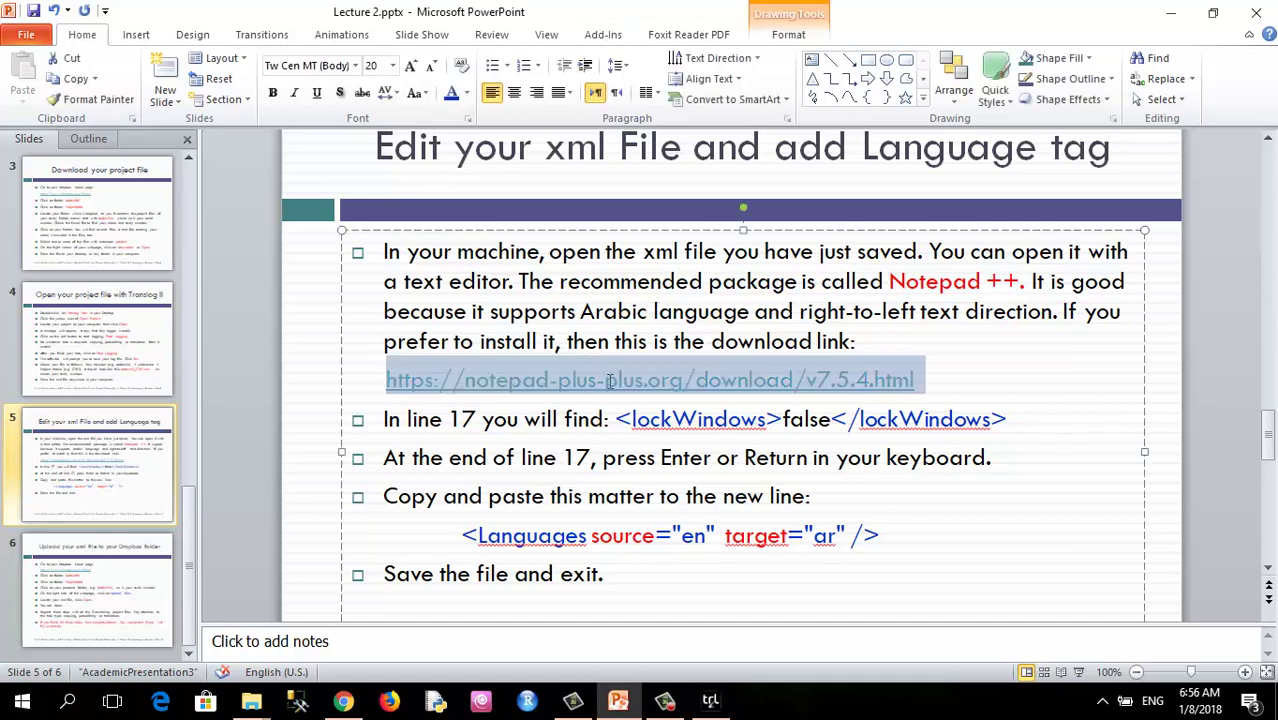
{"action": "left_click", "coordinate": [343, 700]}
{"action": "left_click", "coordinate": [100, 14]}
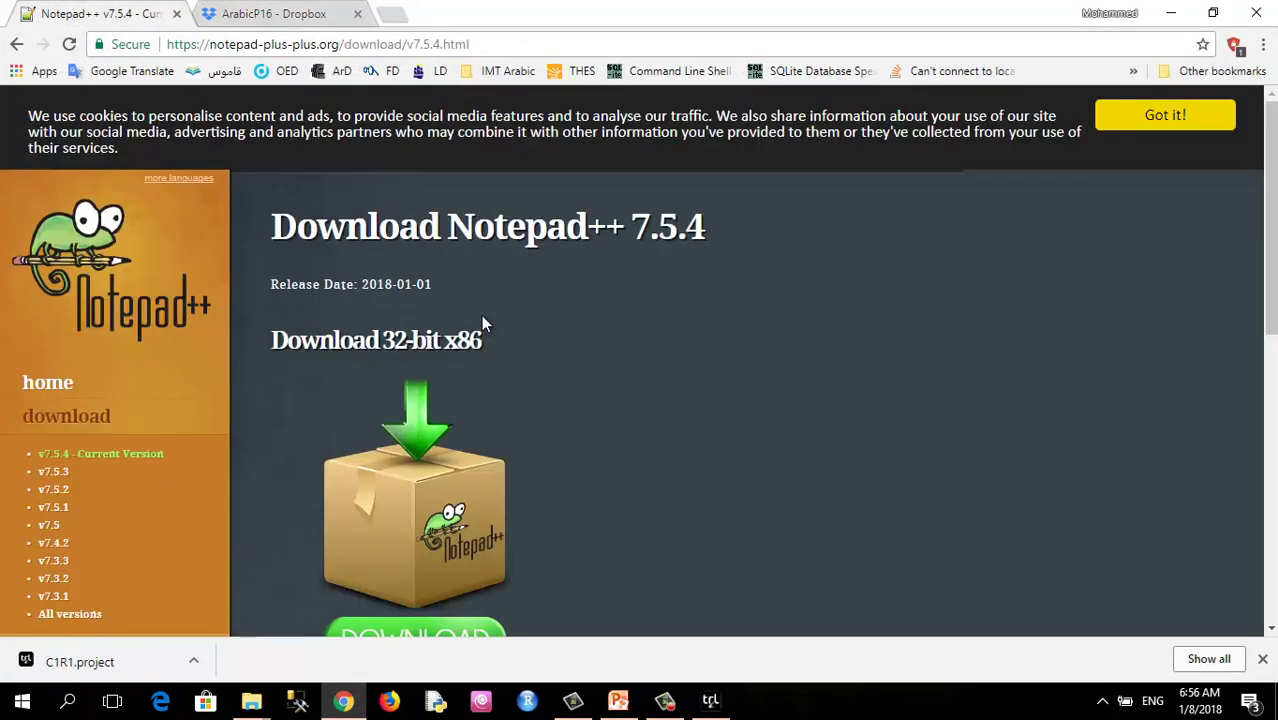
{"action": "scroll", "coordinate": [499, 293], "scroll_direction": "down", "scroll_amount": 2}
{"action": "scroll", "coordinate": [504, 285], "scroll_direction": "up", "scroll_amount": 2}
{"action": "scroll", "coordinate": [522, 399], "scroll_direction": "down", "scroll_amount": 4}
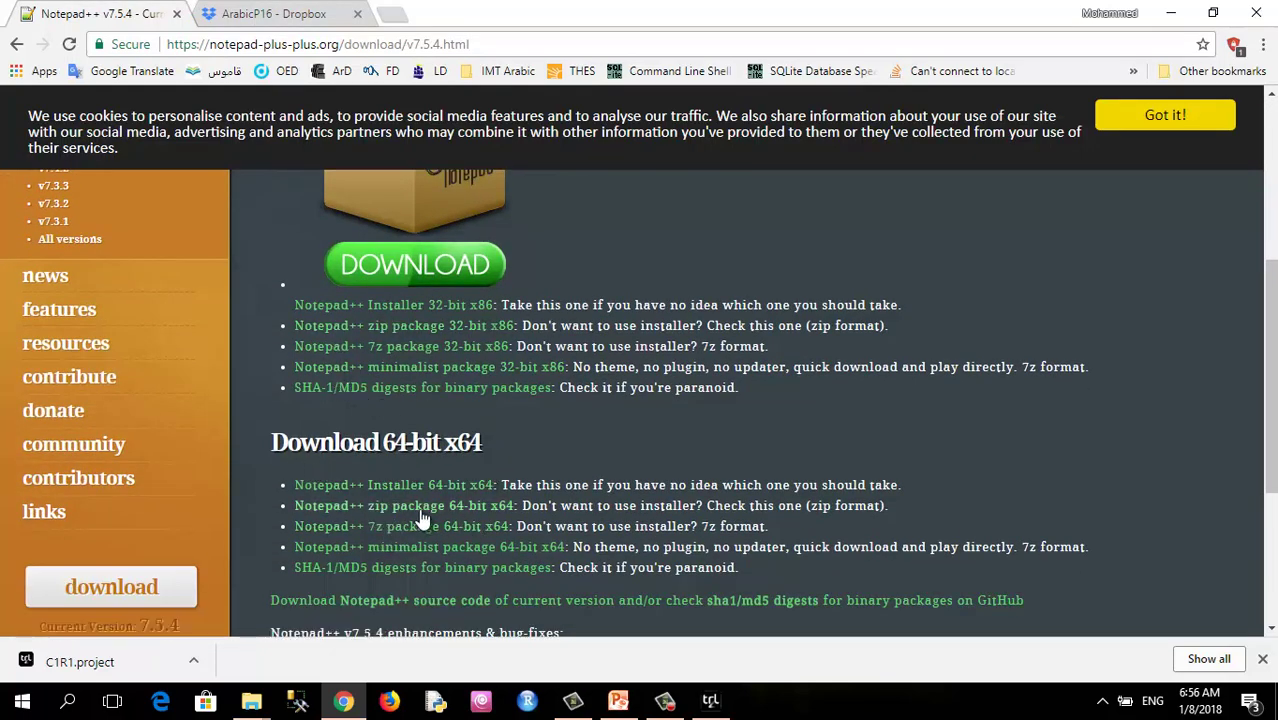
Open ArabicP16_C1R1.xml in Notepad++ and add an empty line after the lockWindows line 17.
{"action": "right_click", "coordinate": [110, 235]}
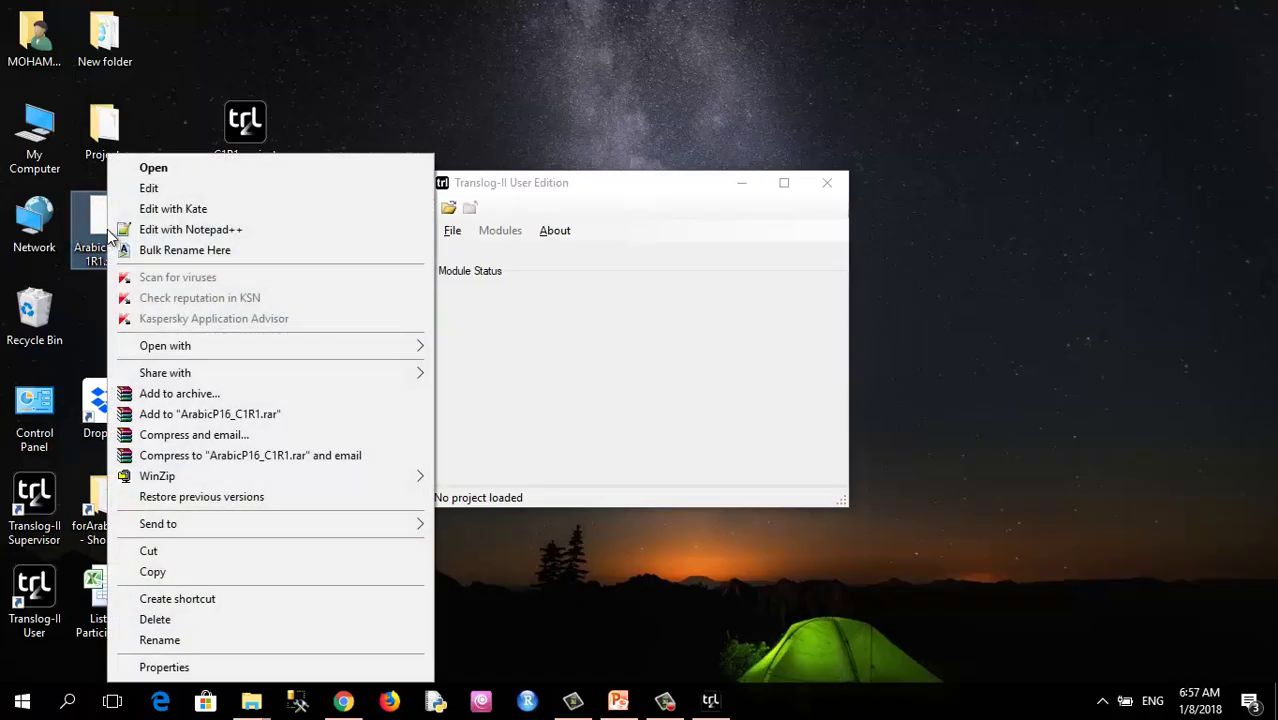
{"action": "left_click", "coordinate": [176, 232]}
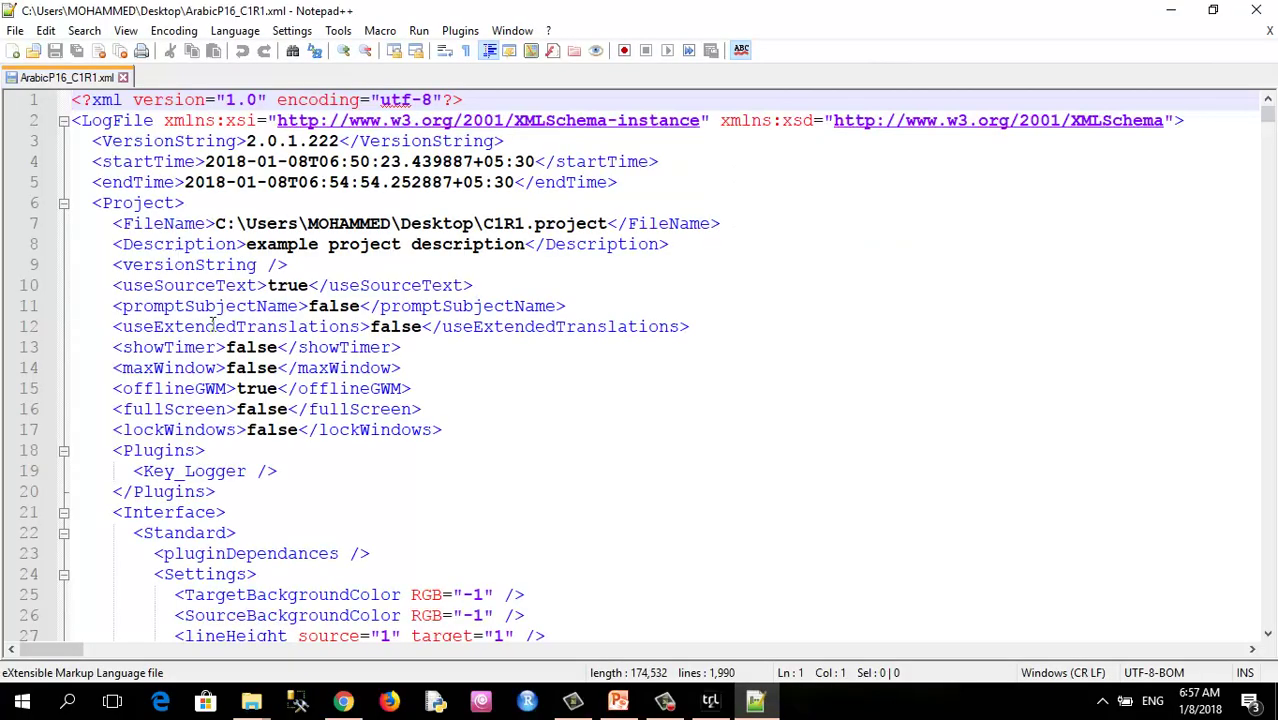
{"action": "scroll", "coordinate": [213, 323], "scroll_direction": "down", "scroll_amount": 2}
{"action": "left_click", "coordinate": [113, 306]}
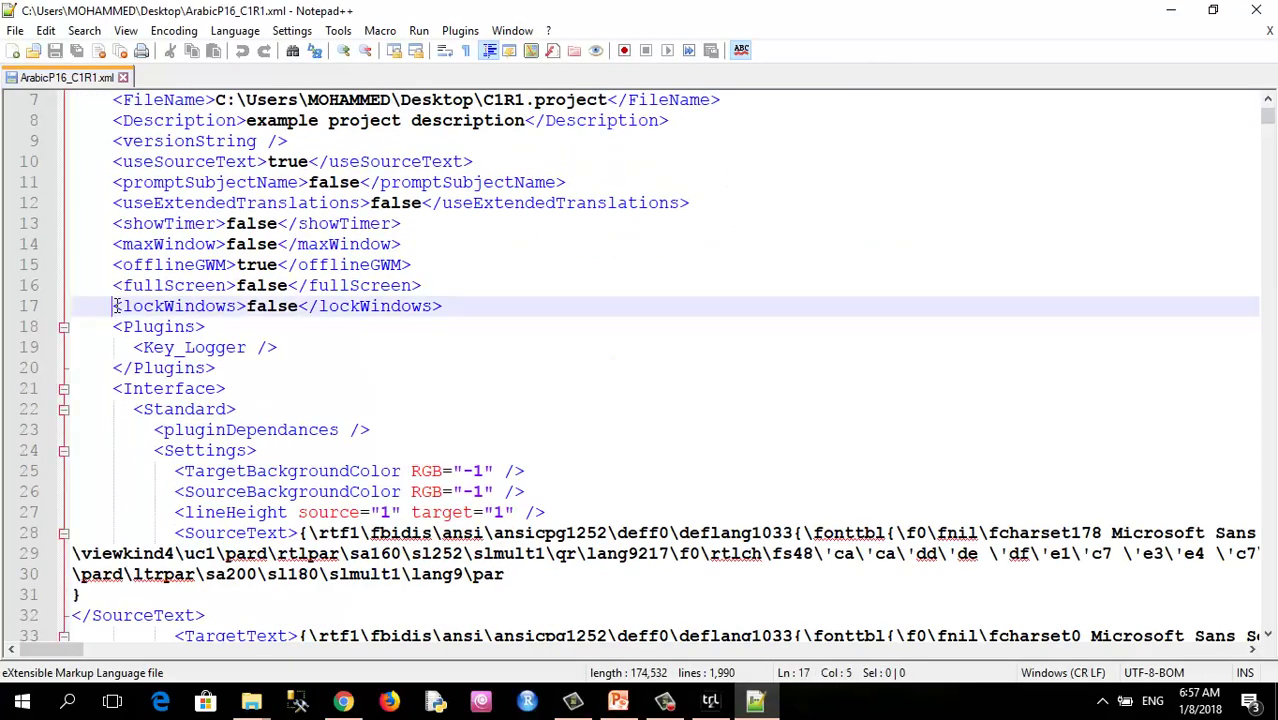
{"action": "left_click", "coordinate": [443, 306]}
{"action": "key", "text": "Return"}
Copy the <Languages source="en" target="ar" /> tag from the PowerPoint slide.
{"action": "left_click", "coordinate": [618, 702]}
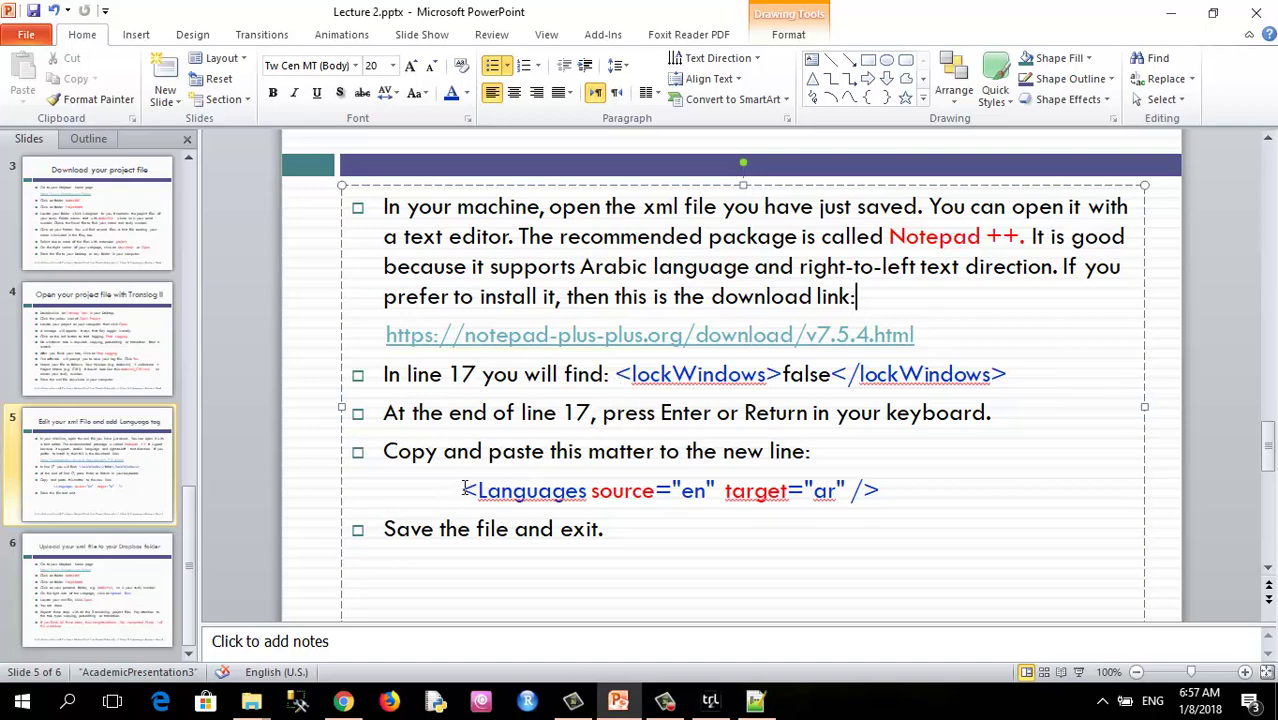
{"action": "double_click", "coordinate": [499, 492]}
{"action": "left_click_drag", "start_coordinate": [661, 494], "coordinate": [872, 500]}
{"action": "right_click", "coordinate": [872, 498]}
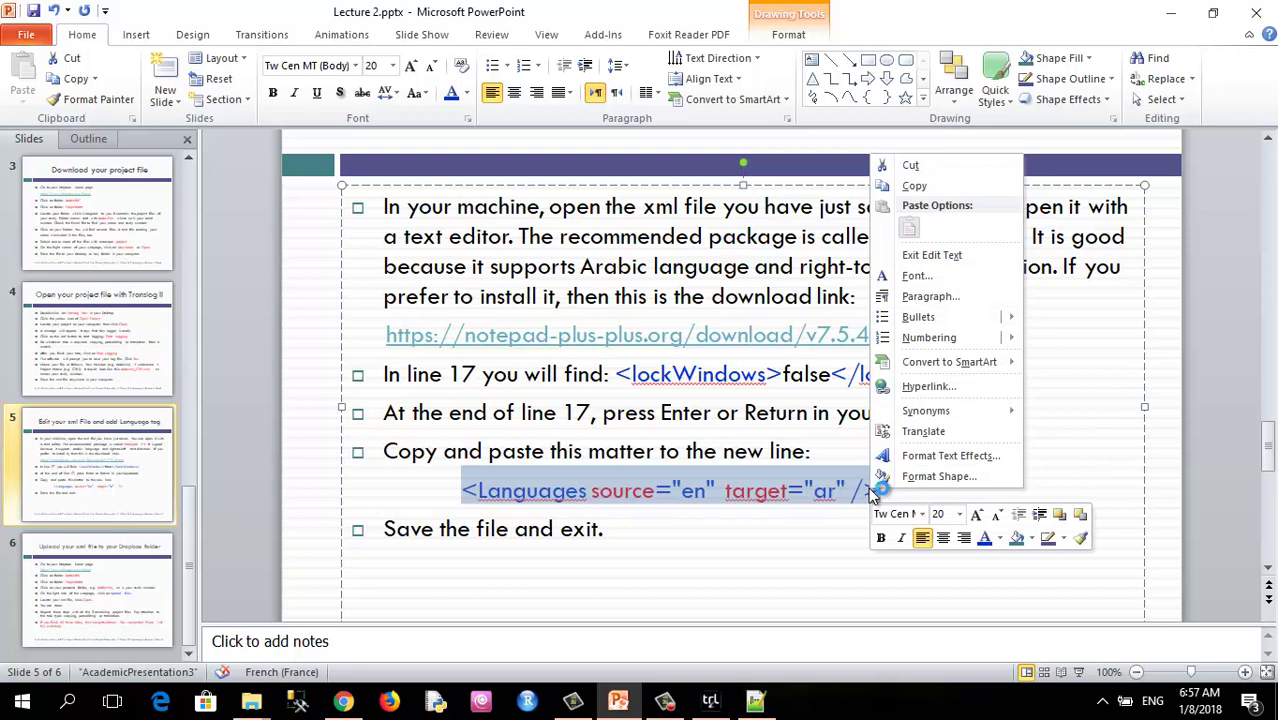
{"action": "left_click", "coordinate": [914, 186]}
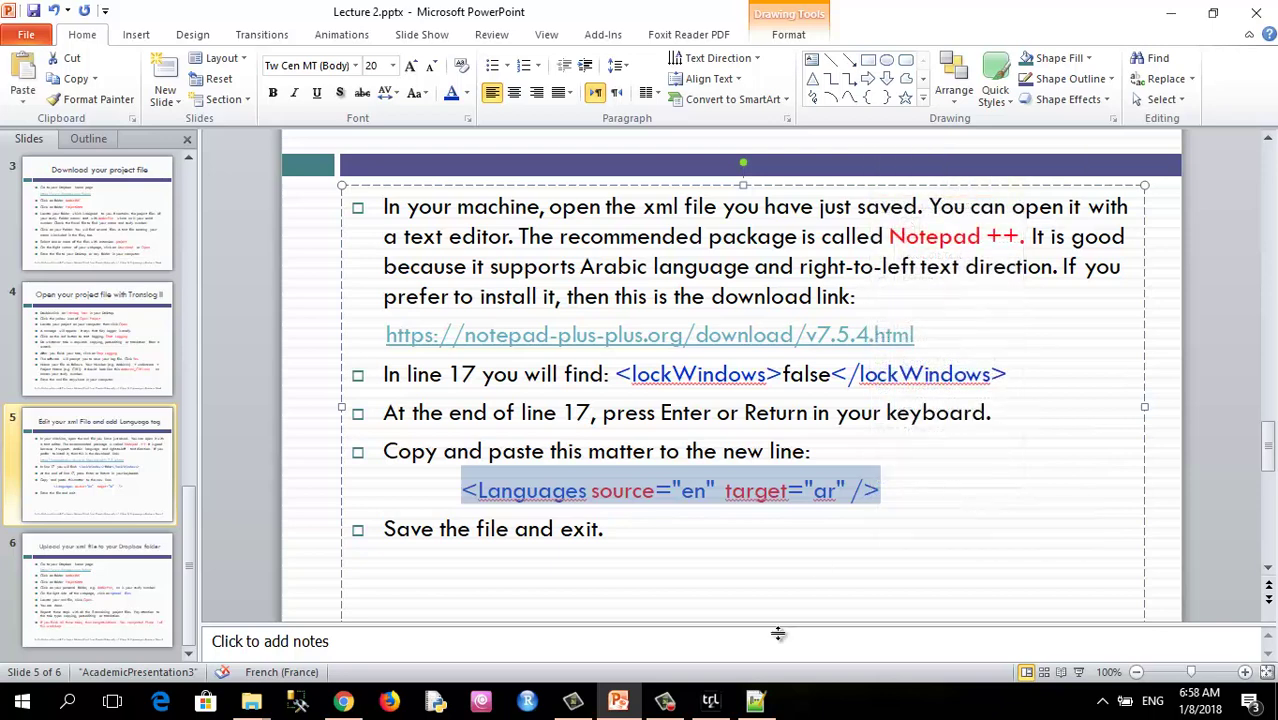
Paste the Languages tag onto line 18 of ArabicP16_C1R1.xml and save the file.
{"action": "left_click", "coordinate": [755, 700]}
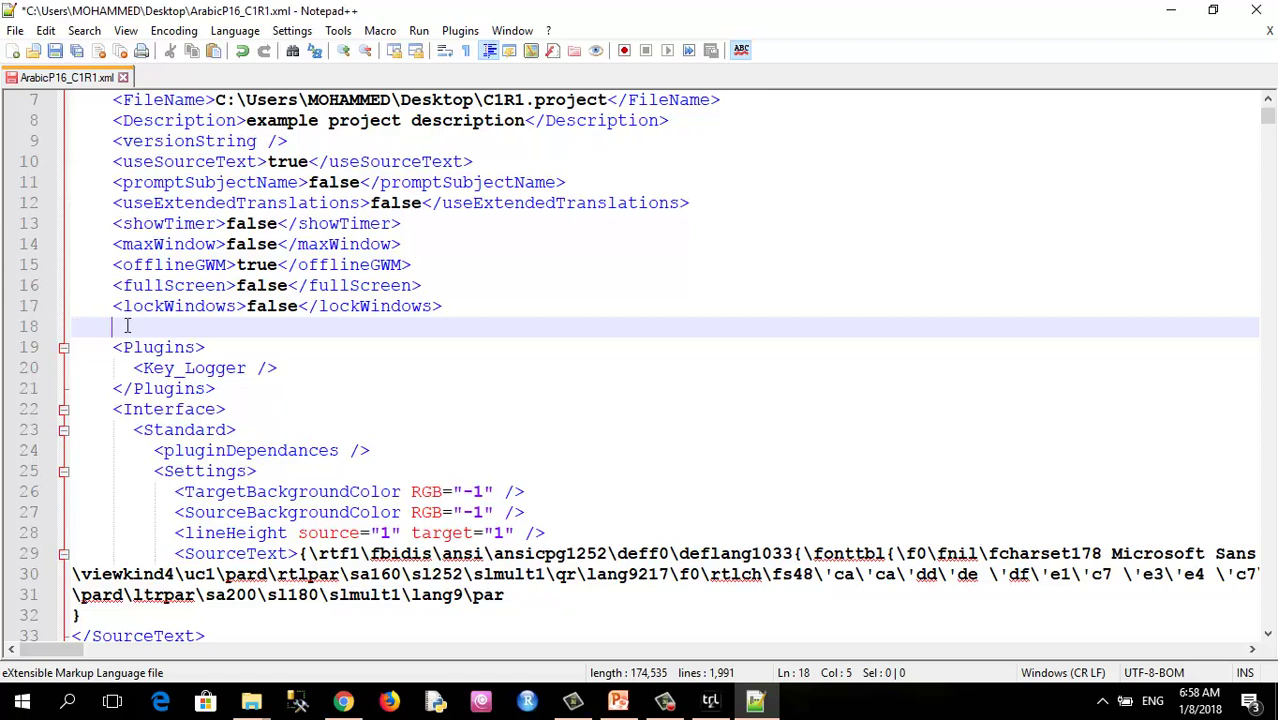
{"action": "key", "text": "ctrl+v"}
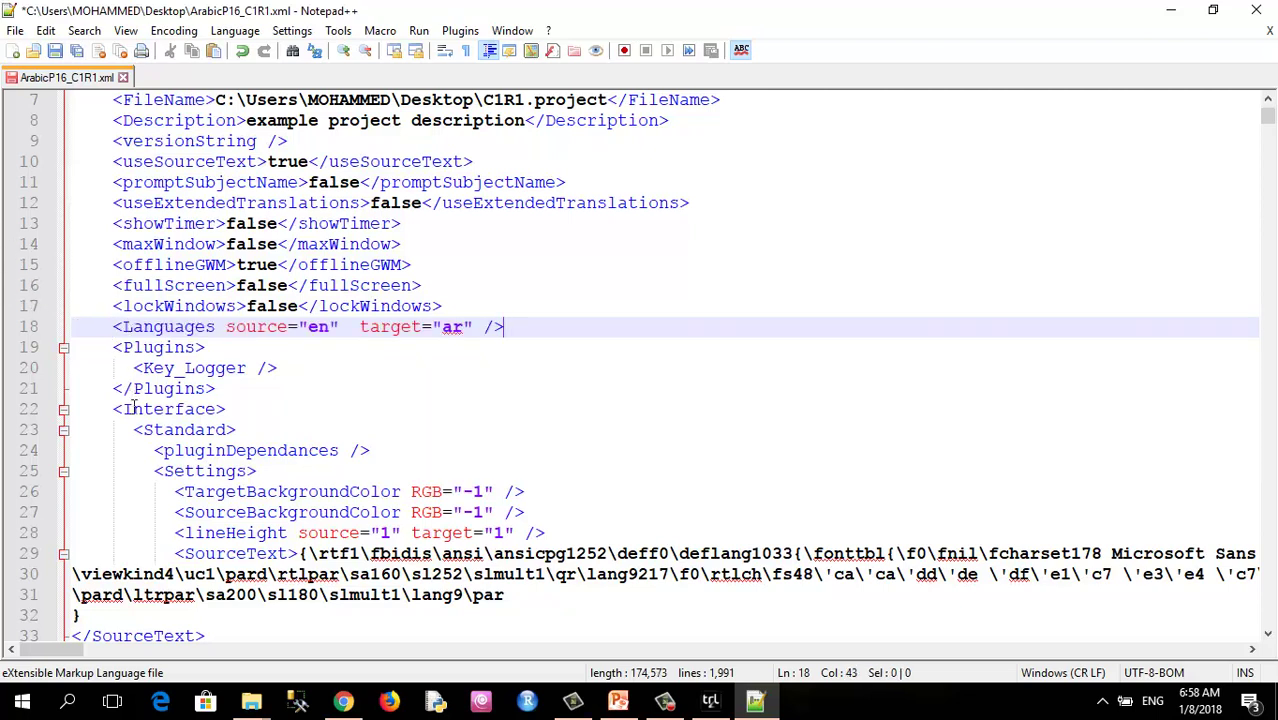
{"action": "left_click", "coordinate": [55, 50]}
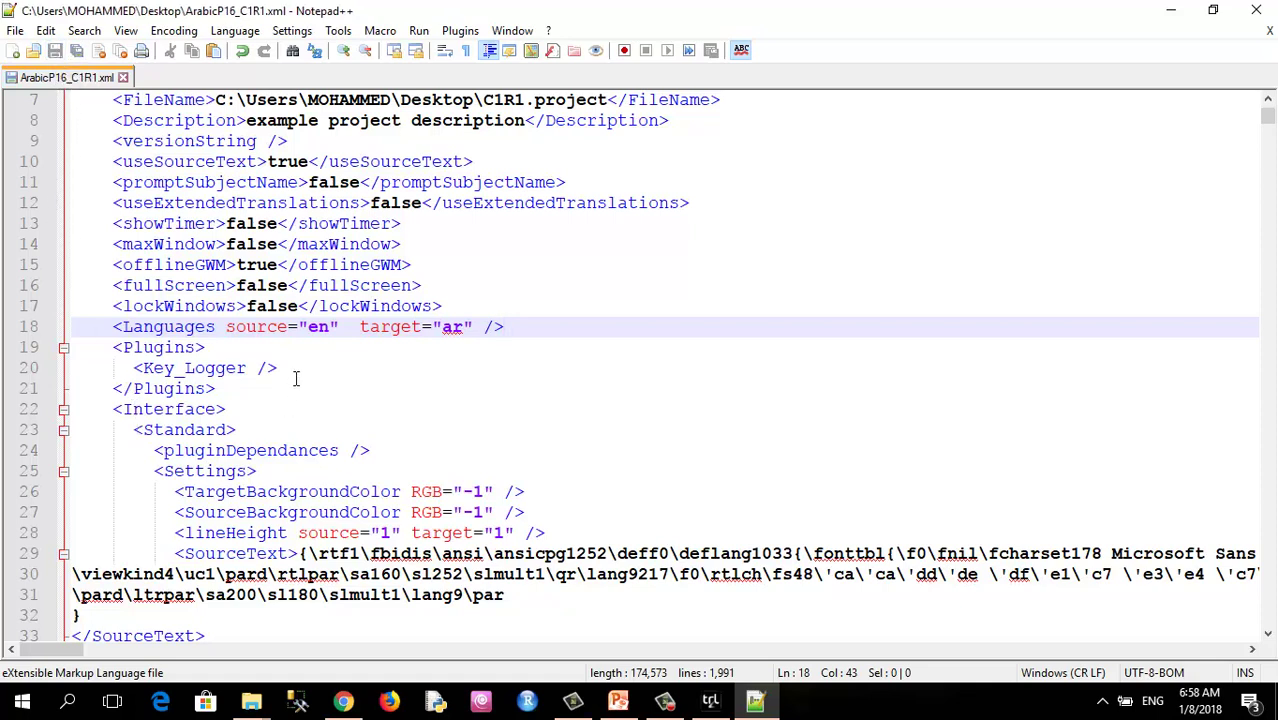
{"action": "scroll", "coordinate": [297, 370], "scroll_direction": "down", "scroll_amount": 3}
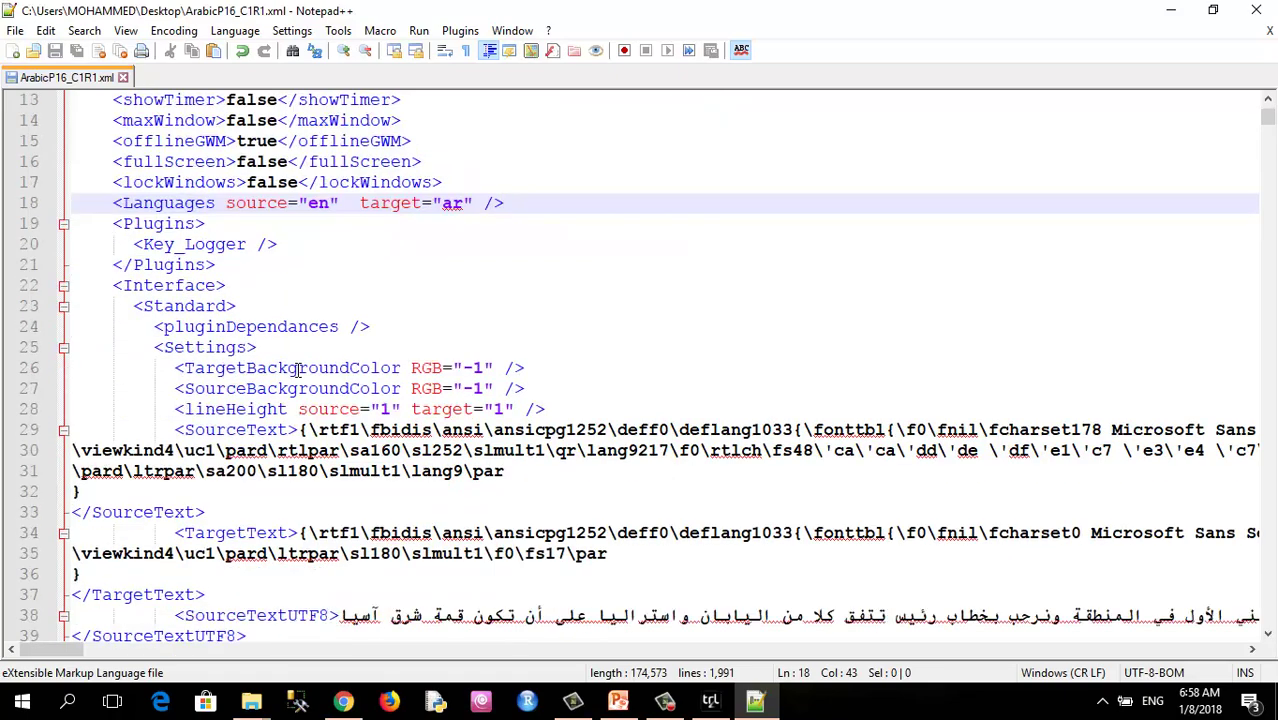
{"action": "scroll", "coordinate": [297, 370], "scroll_direction": "down", "scroll_amount": 7}
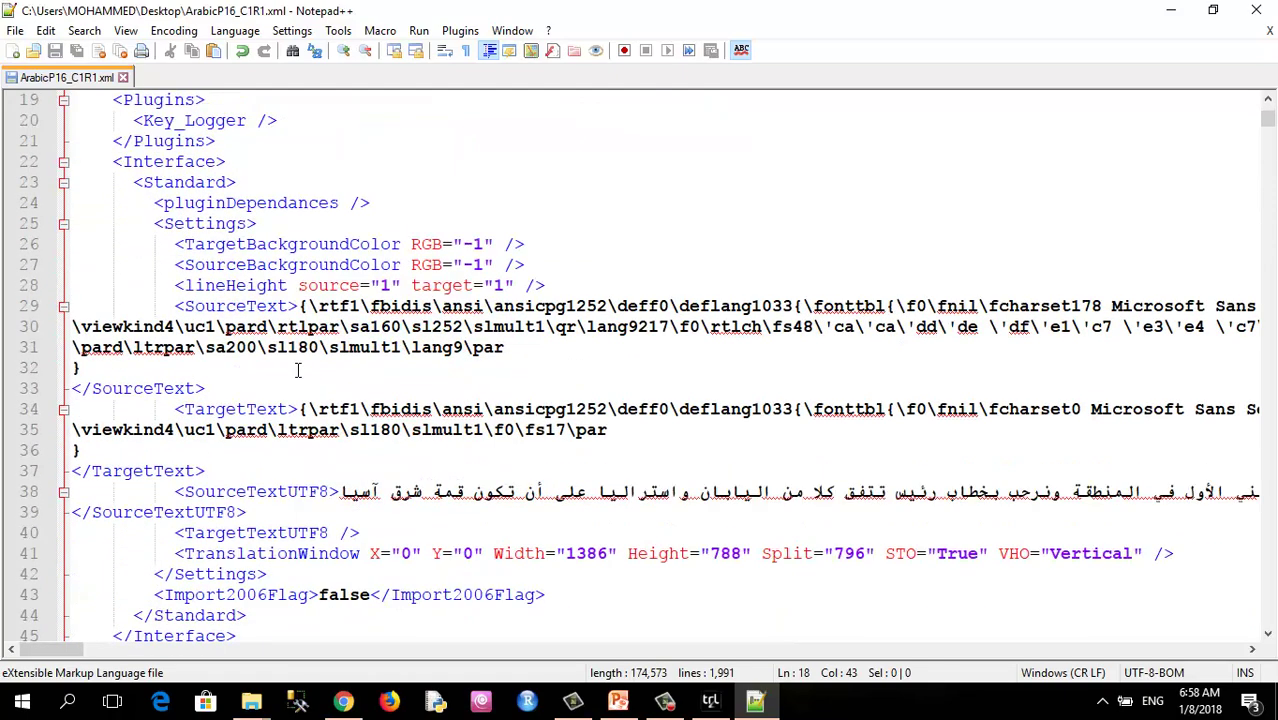
{"action": "scroll", "coordinate": [297, 370], "scroll_direction": "down", "scroll_amount": 3}
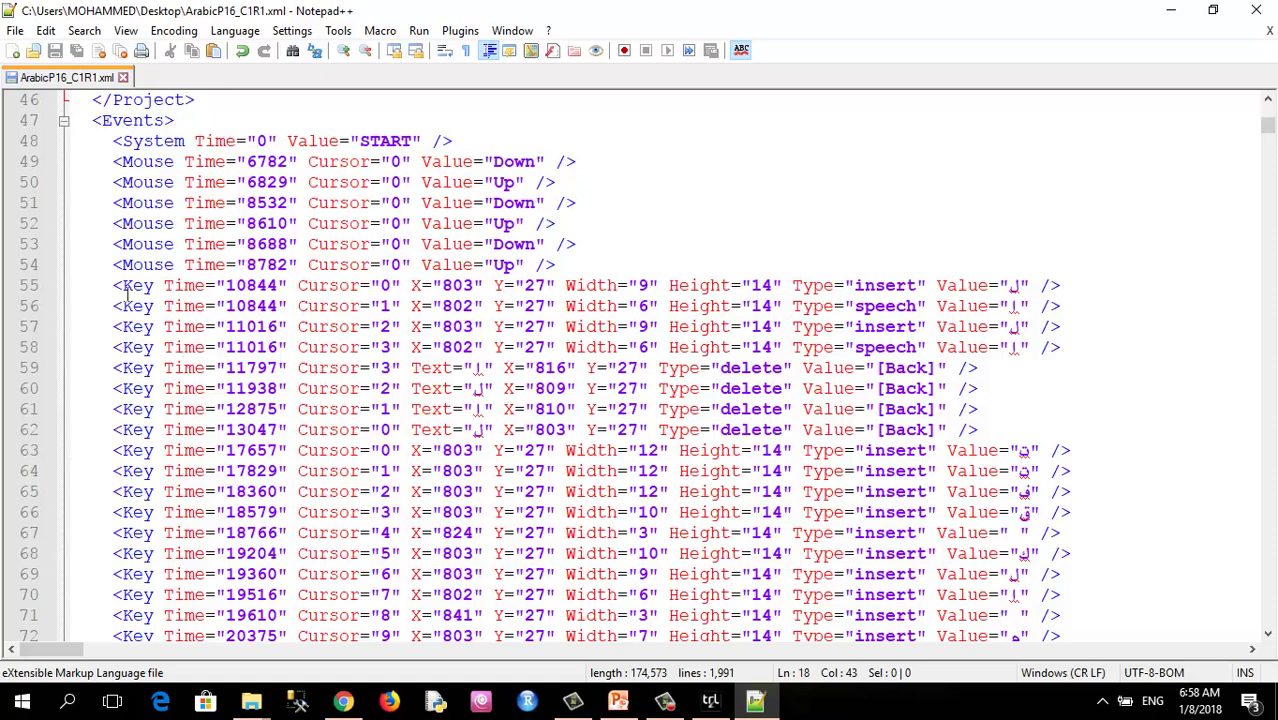
{"action": "left_click", "coordinate": [143, 409]}
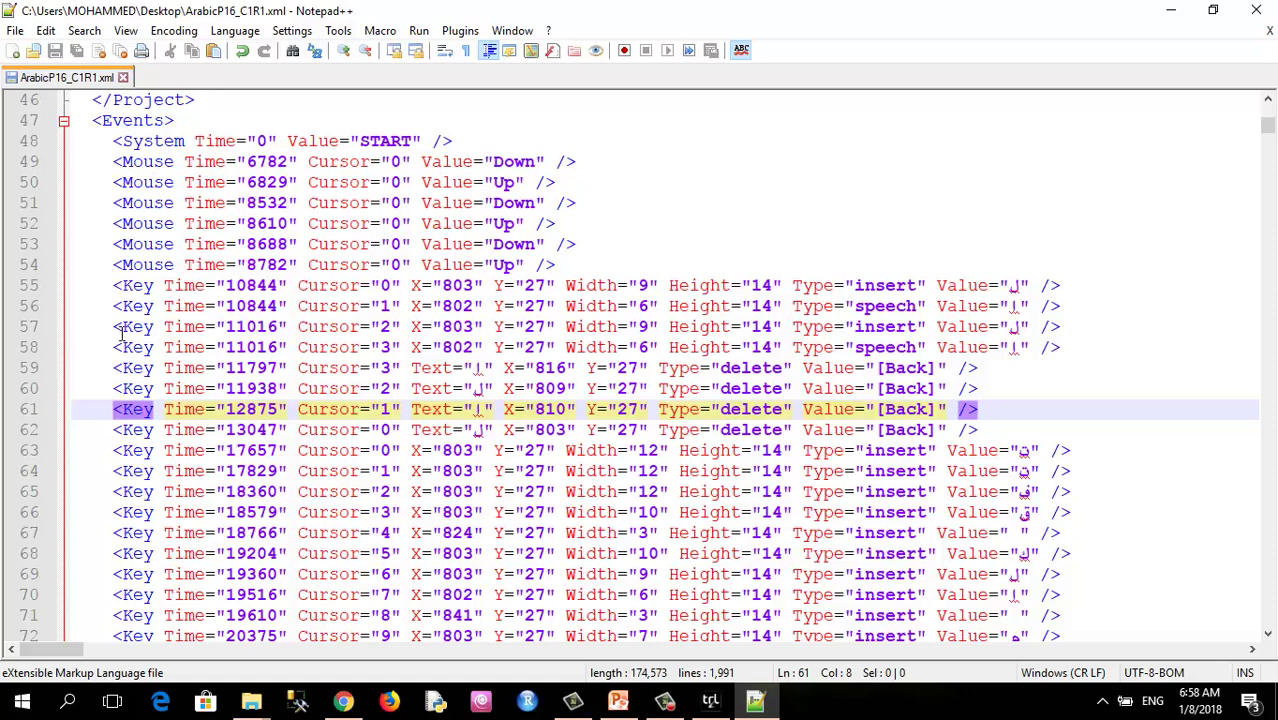
{"action": "left_click", "coordinate": [257, 139]}
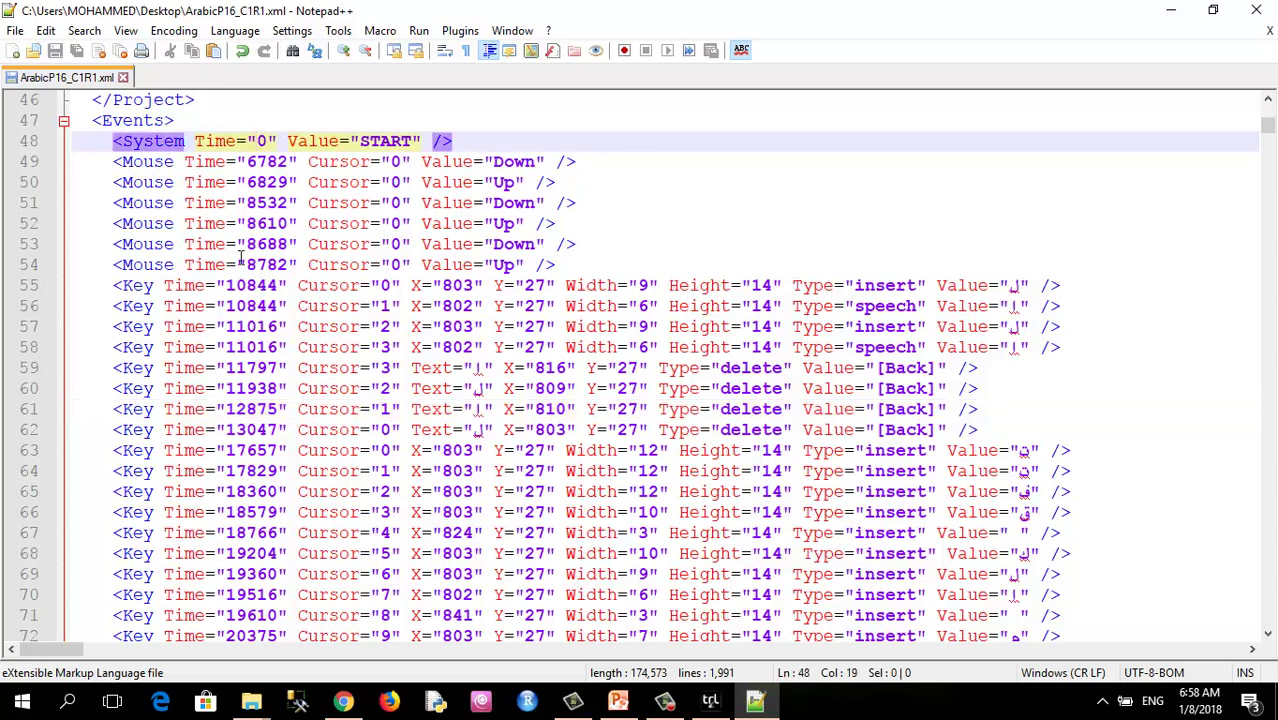
{"action": "left_click", "coordinate": [258, 163]}
{"action": "left_click", "coordinate": [248, 288]}
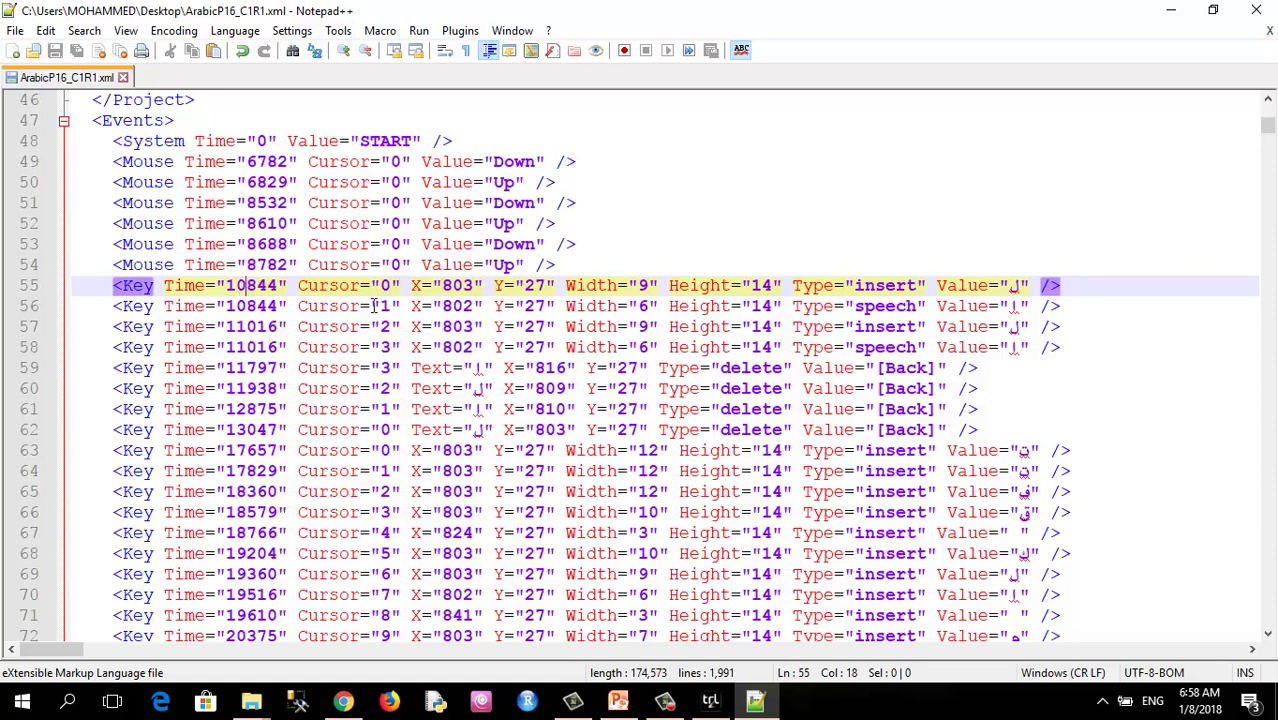
{"action": "left_click", "coordinate": [1006, 294]}
{"action": "left_click", "coordinate": [1010, 306]}
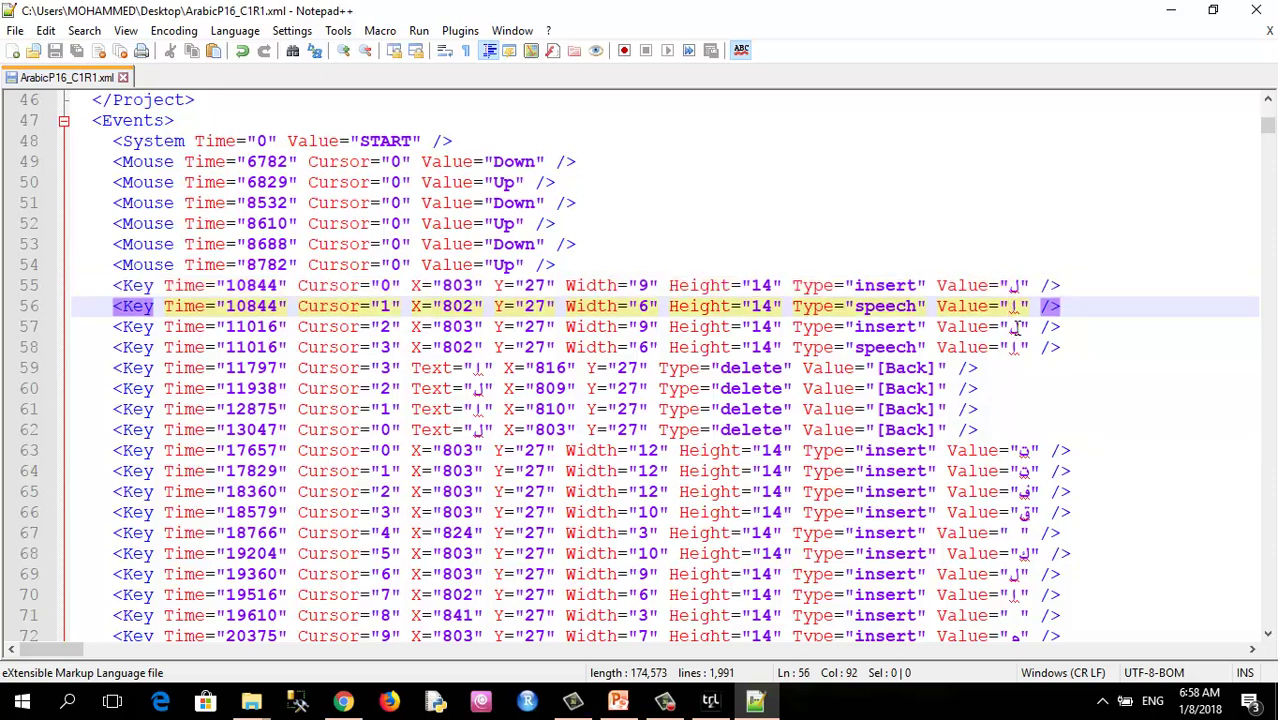
{"action": "left_click", "coordinate": [1014, 327]}
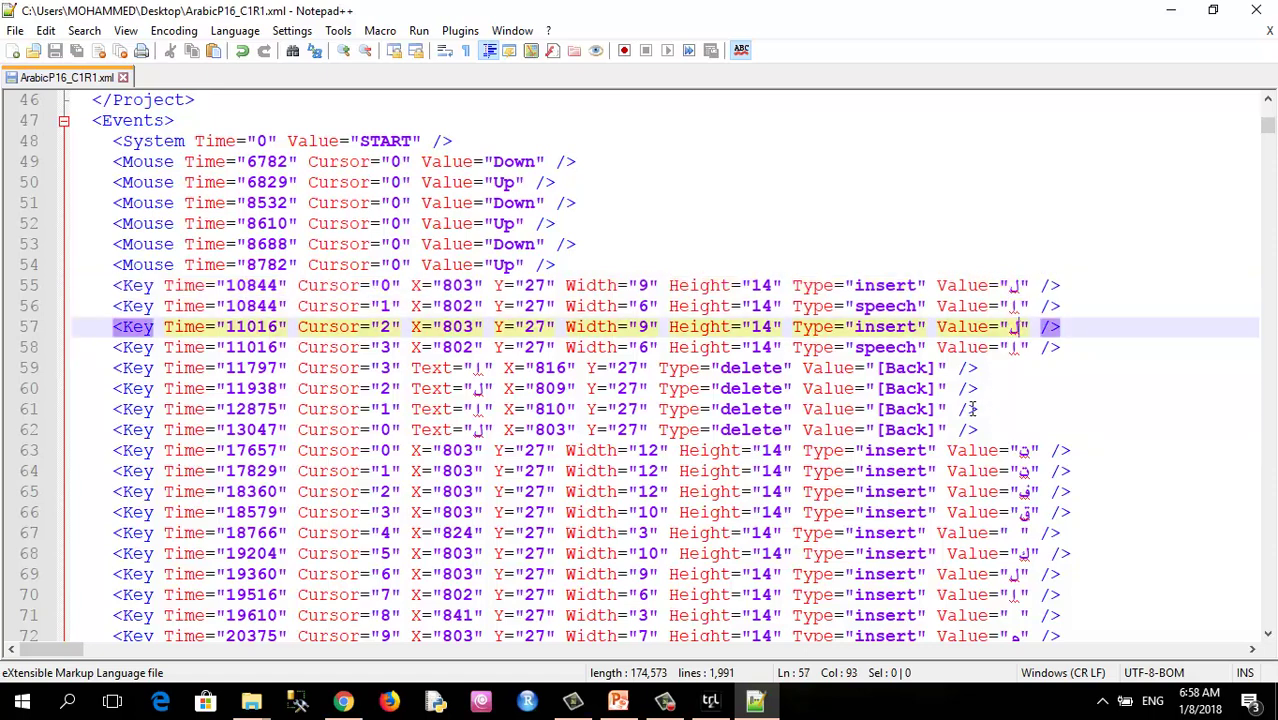
{"action": "left_click", "coordinate": [751, 368]}
{"action": "left_click", "coordinate": [752, 409]}
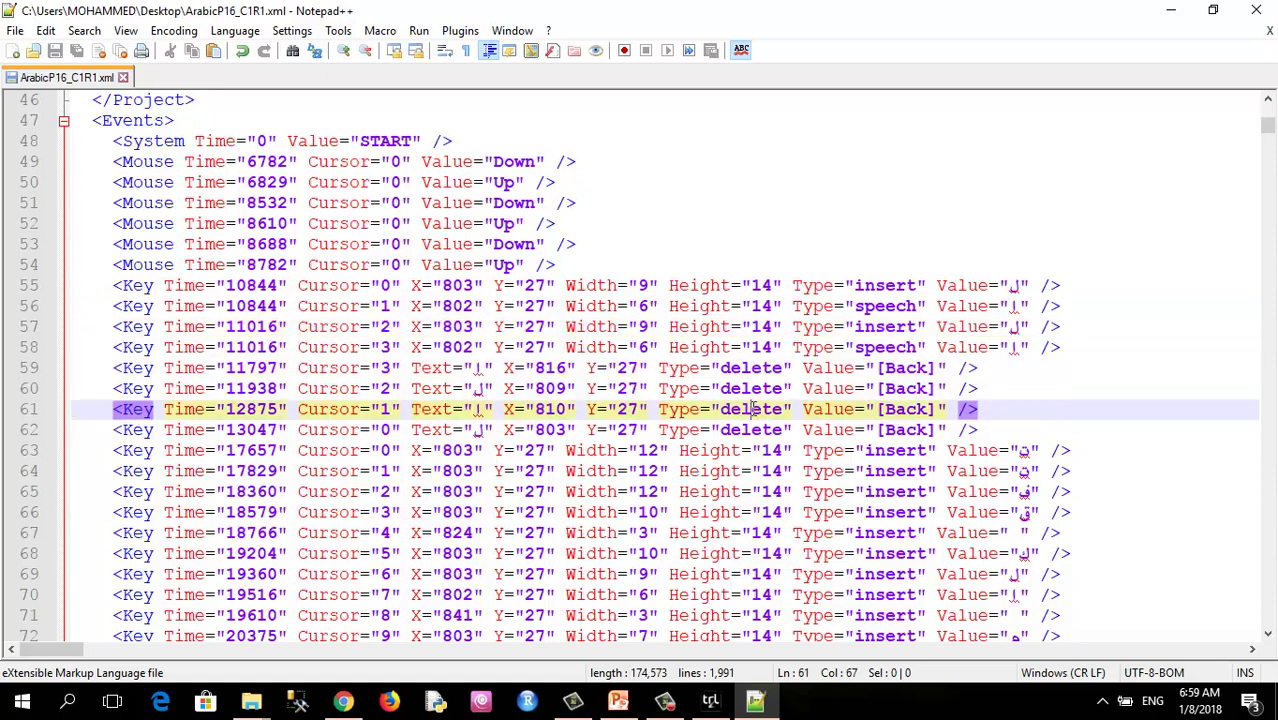
{"action": "left_click", "coordinate": [764, 428]}
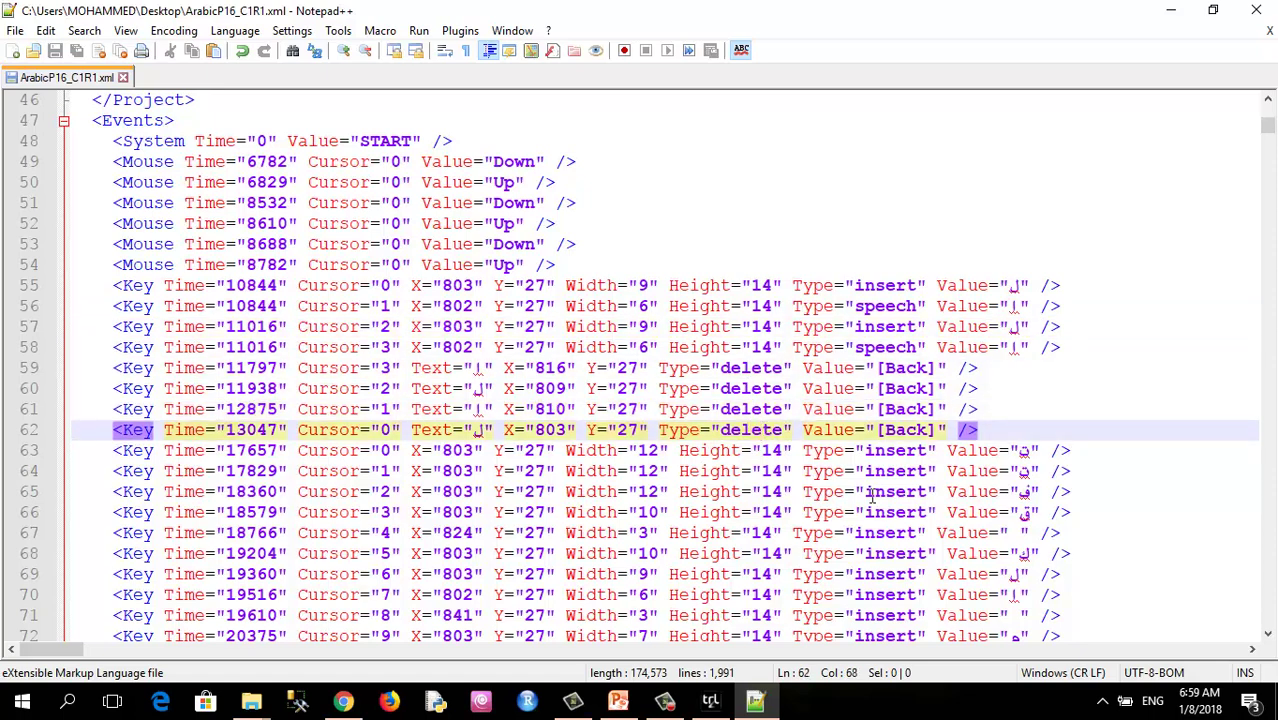
{"action": "left_click", "coordinate": [889, 452]}
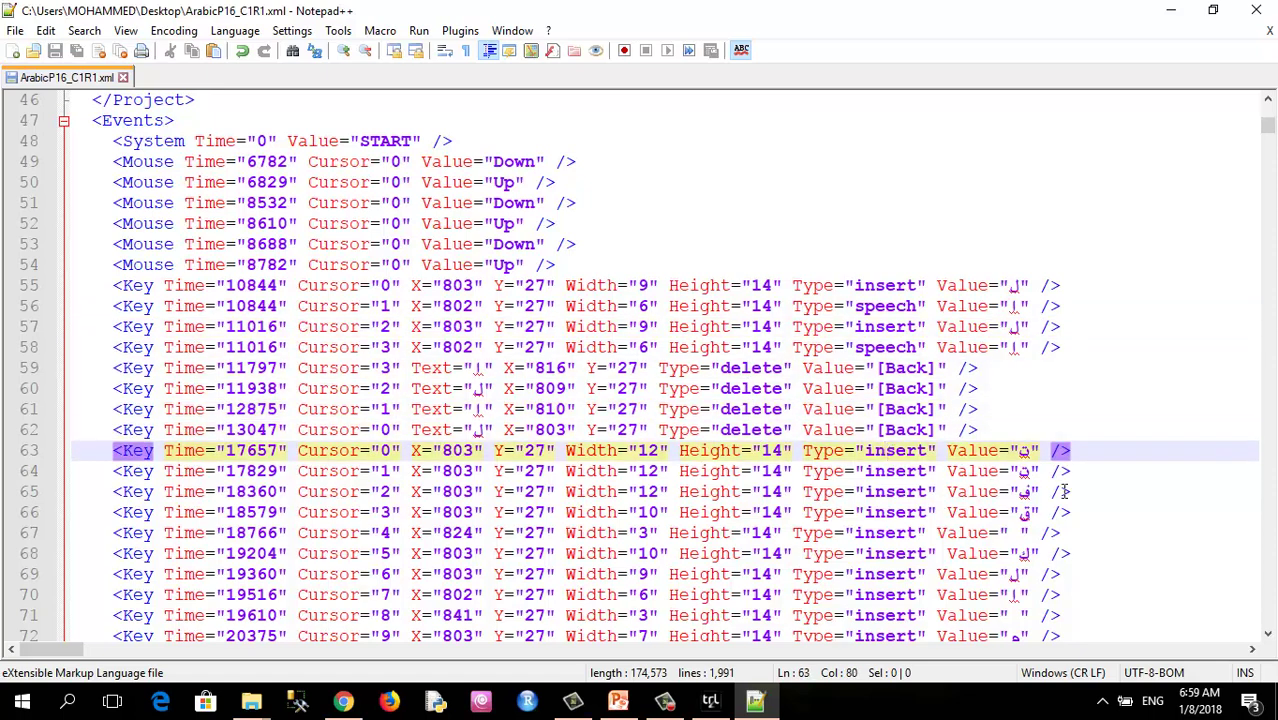
{"action": "left_click", "coordinate": [1022, 474]}
{"action": "left_click", "coordinate": [1025, 491]}
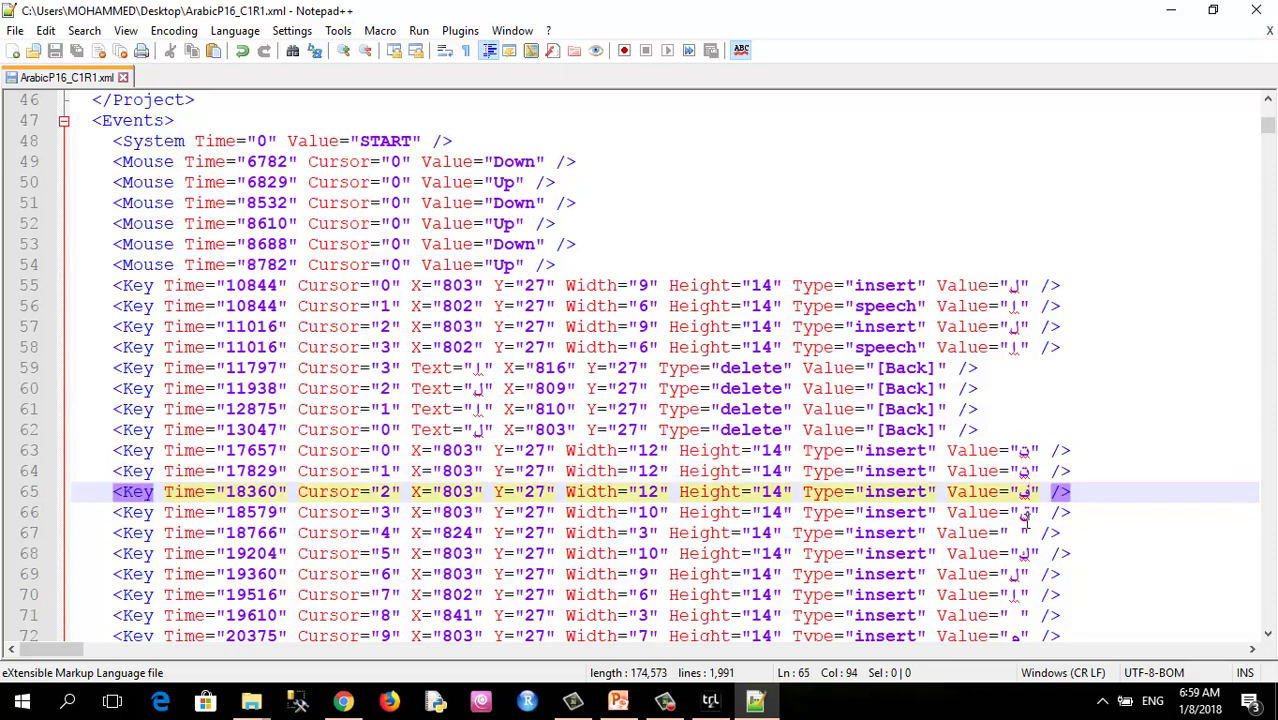
{"action": "left_click", "coordinate": [1022, 513]}
{"action": "left_click", "coordinate": [1016, 534]}
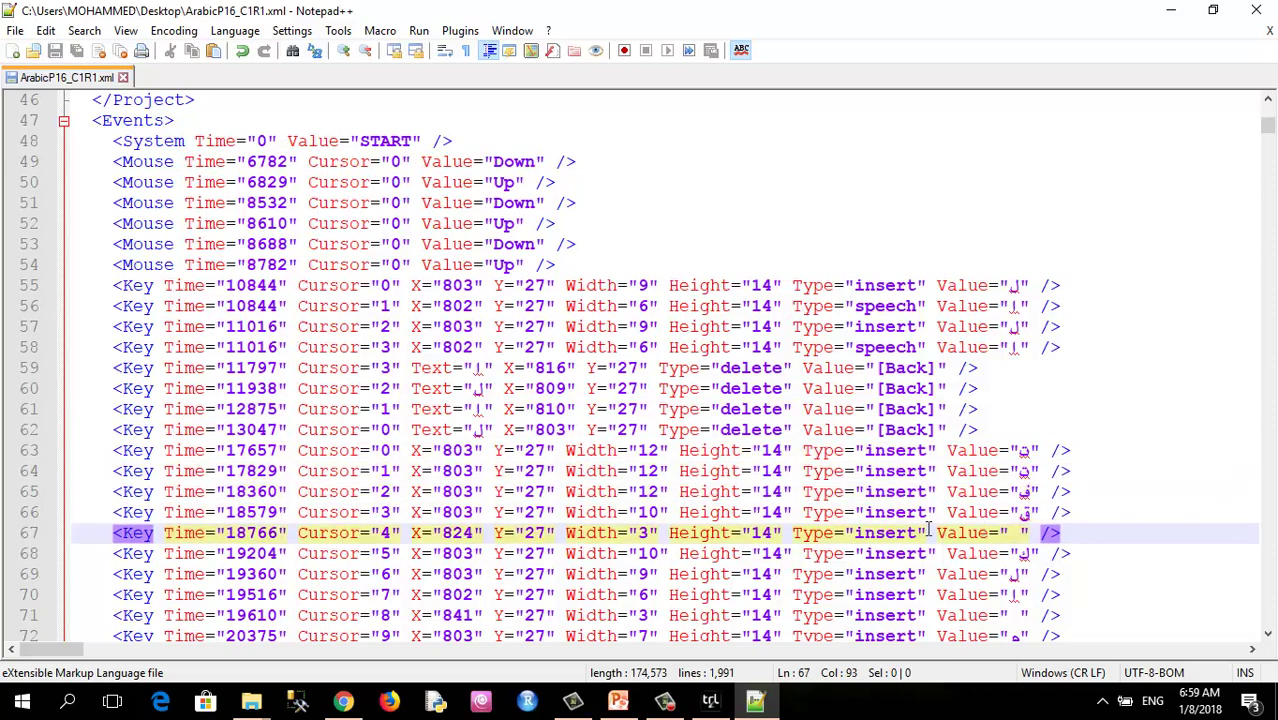
{"action": "scroll", "coordinate": [595, 482], "scroll_direction": "down", "scroll_amount": 20}
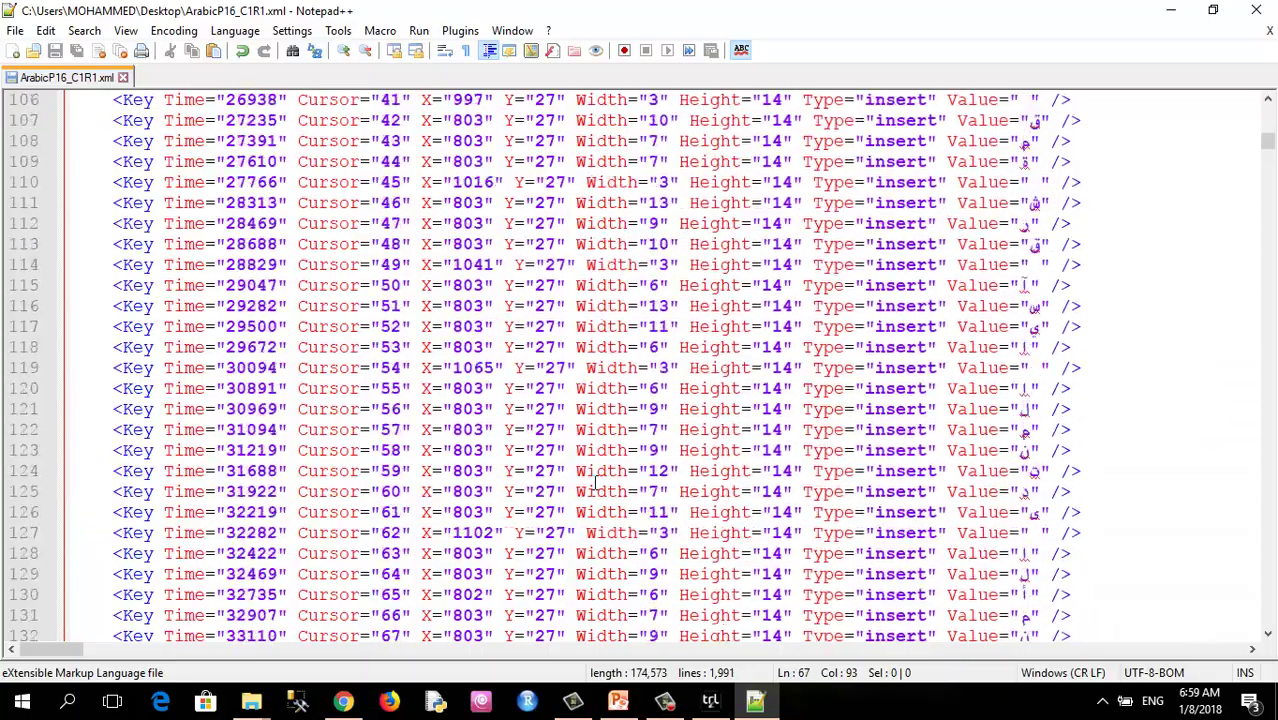
{"action": "scroll", "coordinate": [595, 482], "scroll_direction": "down", "scroll_amount": 20}
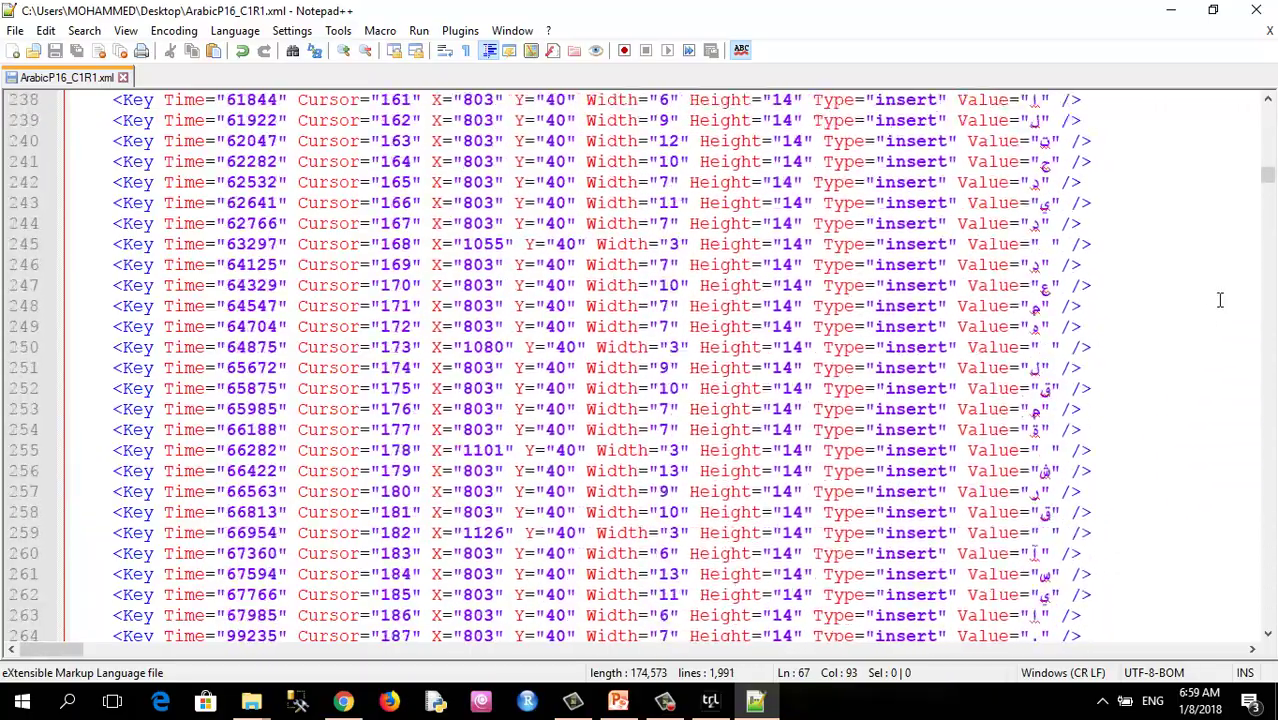
{"action": "left_click_drag", "start_coordinate": [1270, 192], "coordinate": [1268, 298]}
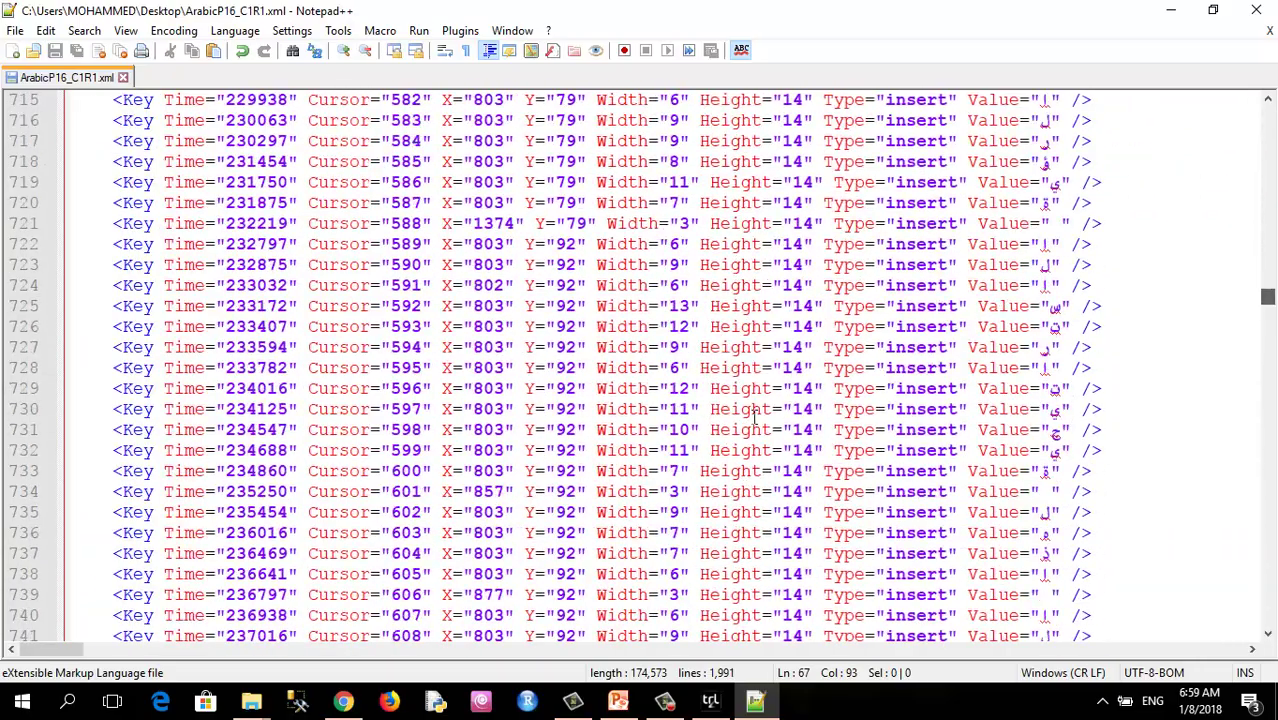
Scroll through the XML's end, highlighting the Events tag, final Arabic text and CharPos entries.
{"action": "scroll", "coordinate": [707, 421], "scroll_direction": "down", "scroll_amount": 7}
{"action": "scroll", "coordinate": [707, 421], "scroll_direction": "down", "scroll_amount": 1}
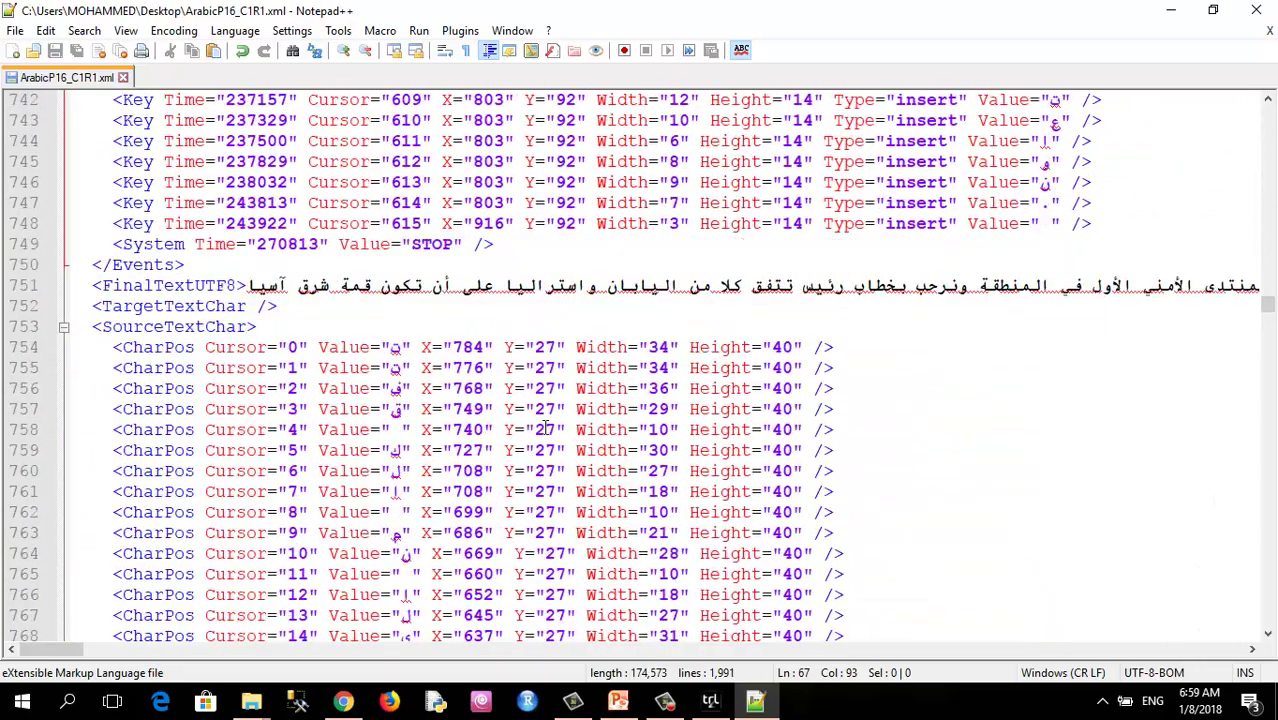
{"action": "double_click", "coordinate": [136, 265]}
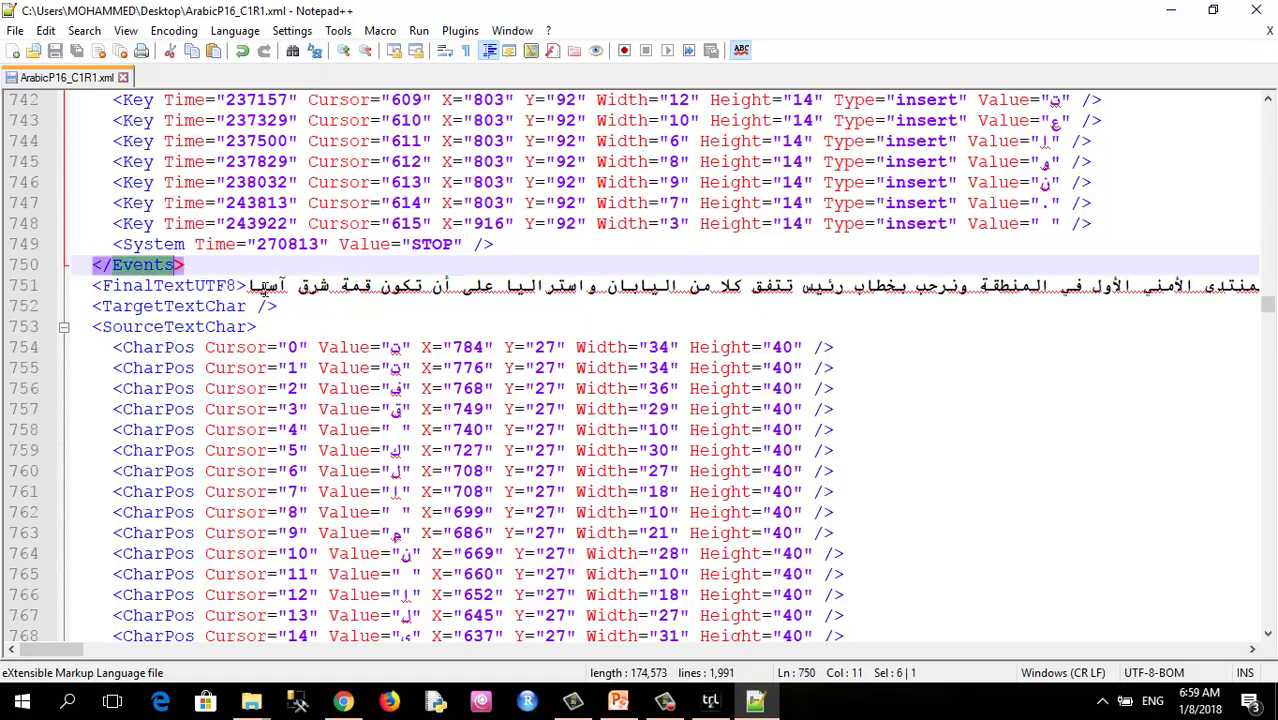
{"action": "left_click_drag", "start_coordinate": [265, 290], "coordinate": [418, 298]}
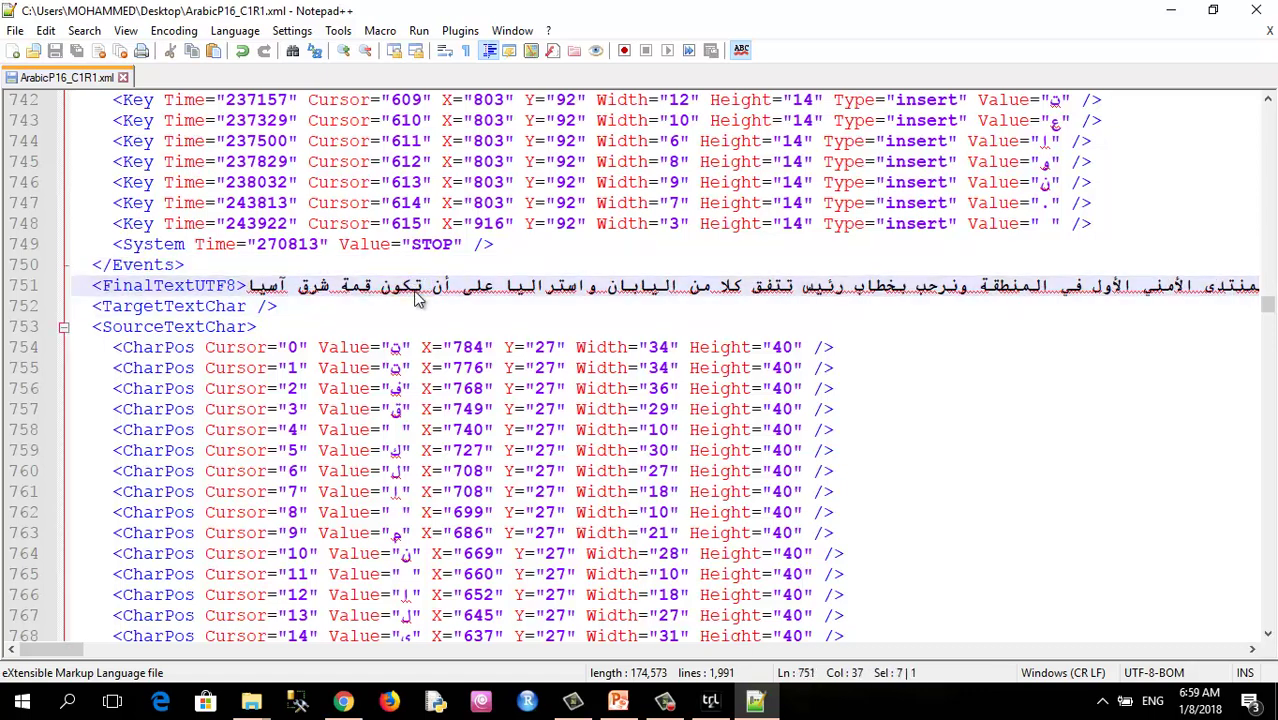
{"action": "double_click", "coordinate": [160, 368]}
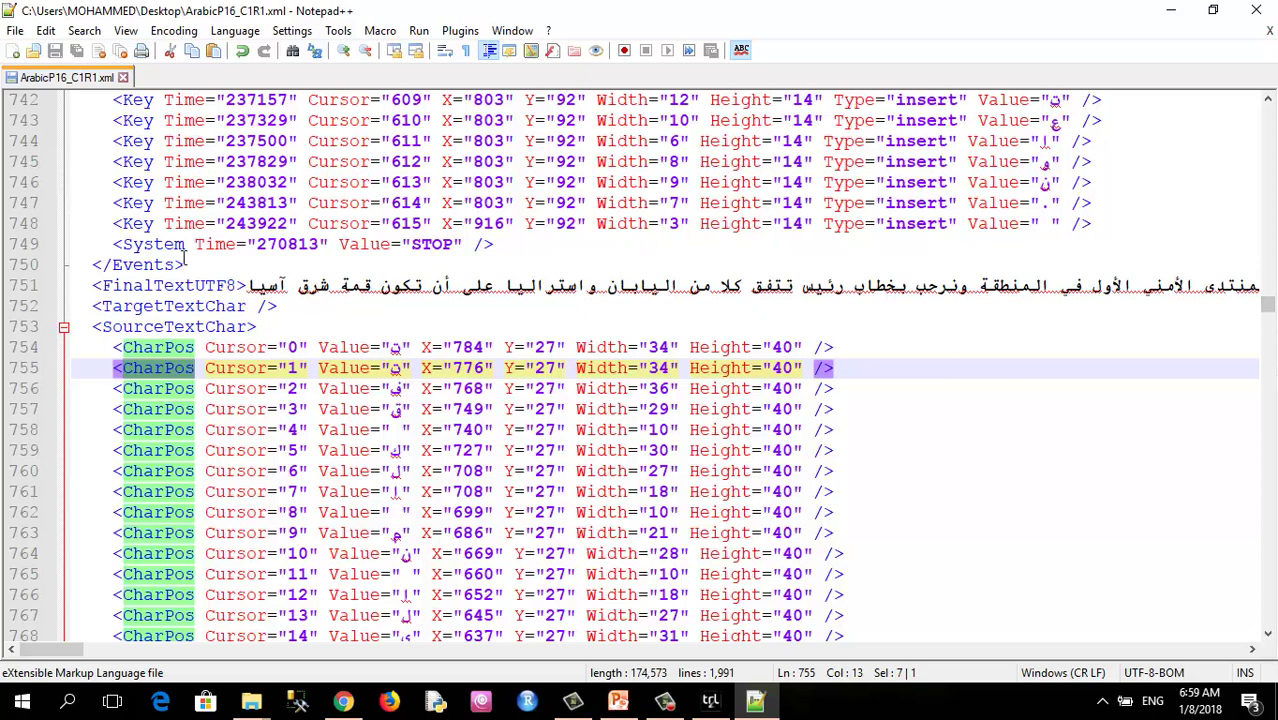
{"action": "left_click", "coordinate": [337, 224]}
{"action": "scroll", "coordinate": [367, 500], "scroll_direction": "down", "scroll_amount": 20}
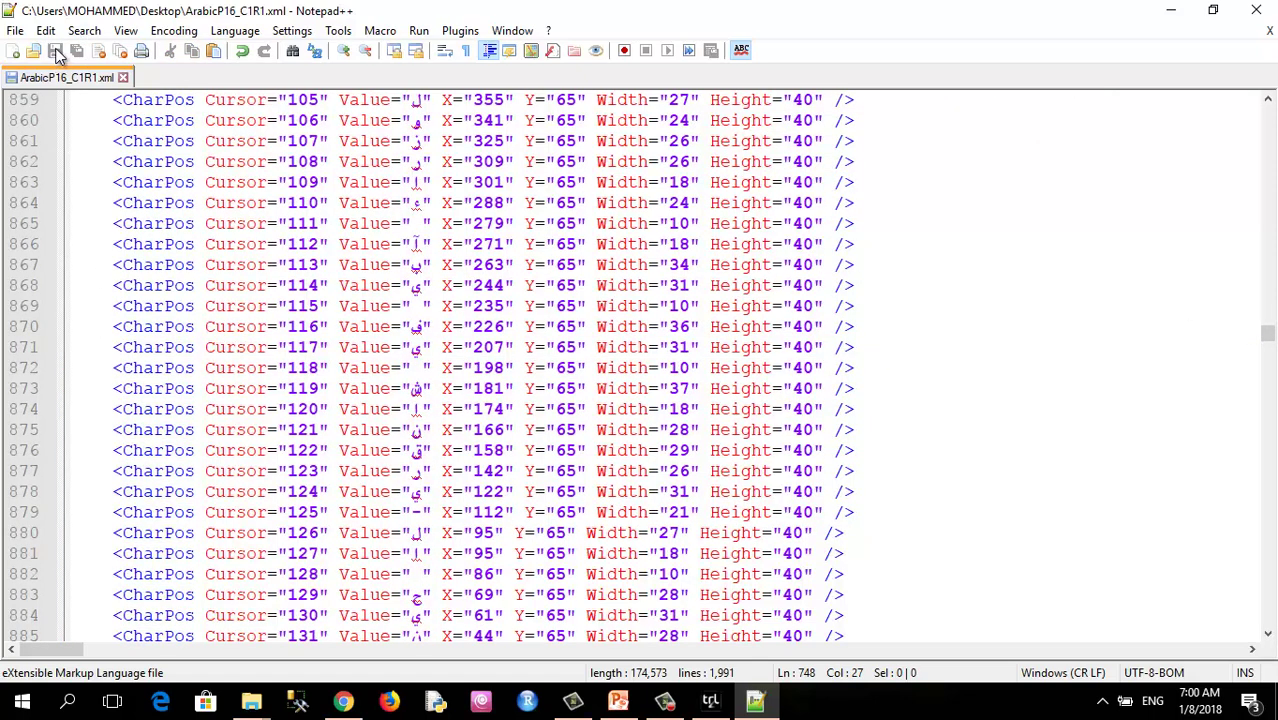
Close the XML log in Notepad++, minimize PowerPoint, close Translog-II User Edition, and select ArabicP16_C1R1.xml on the desktop.
{"action": "left_click", "coordinate": [1262, 10]}
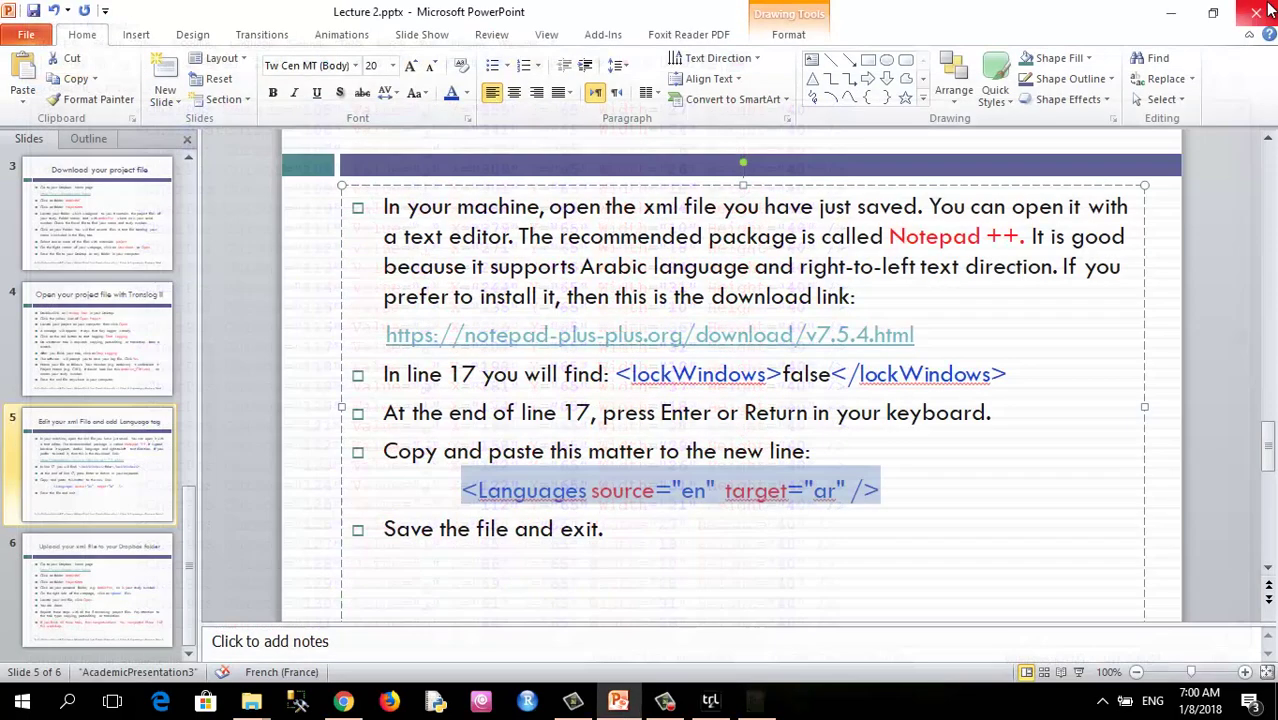
{"action": "left_click", "coordinate": [1168, 14]}
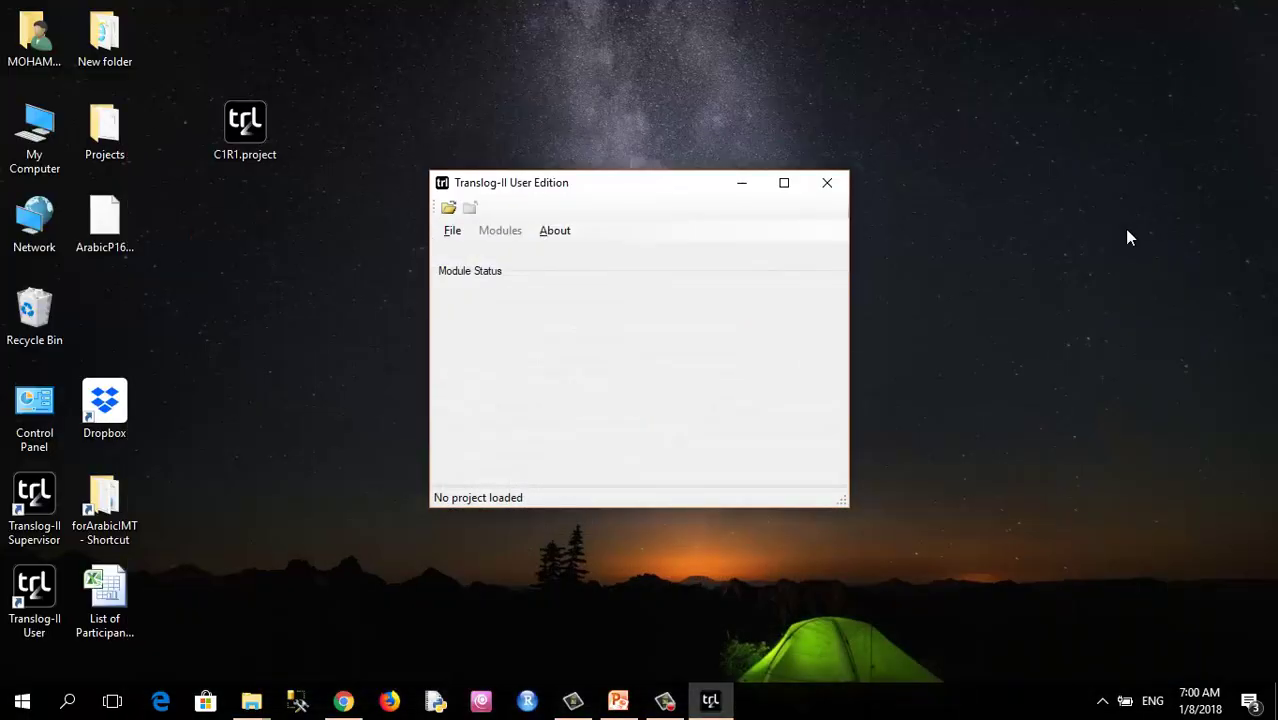
{"action": "left_click", "coordinate": [827, 183]}
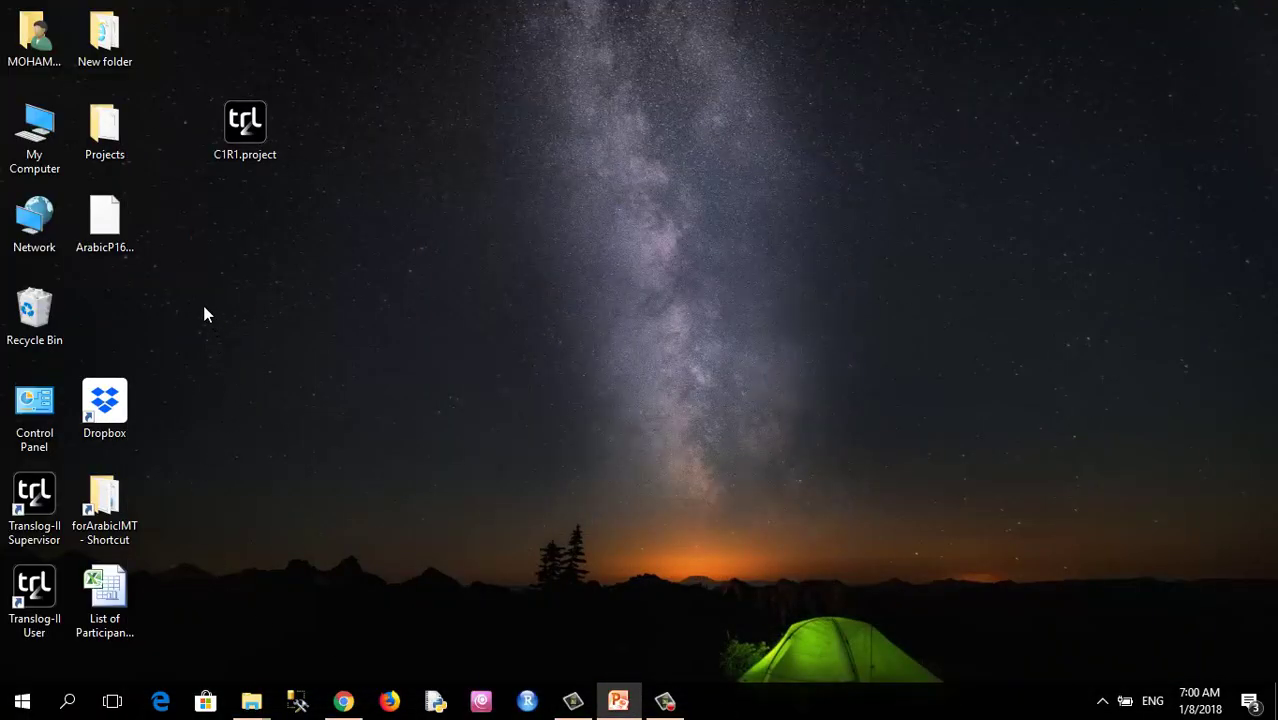
{"action": "left_click", "coordinate": [115, 225]}
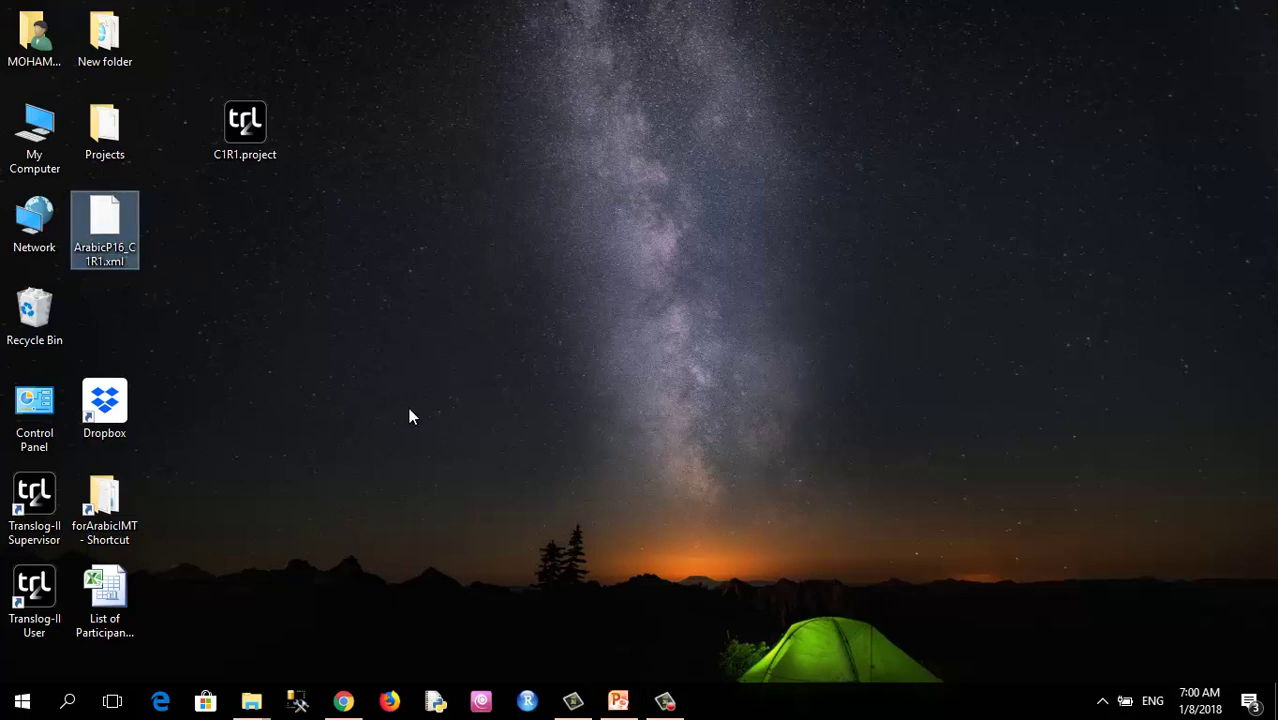
Return to the Dropbox ArabicP16 folder in Chrome and choose Upload files.
{"action": "left_click", "coordinate": [343, 703]}
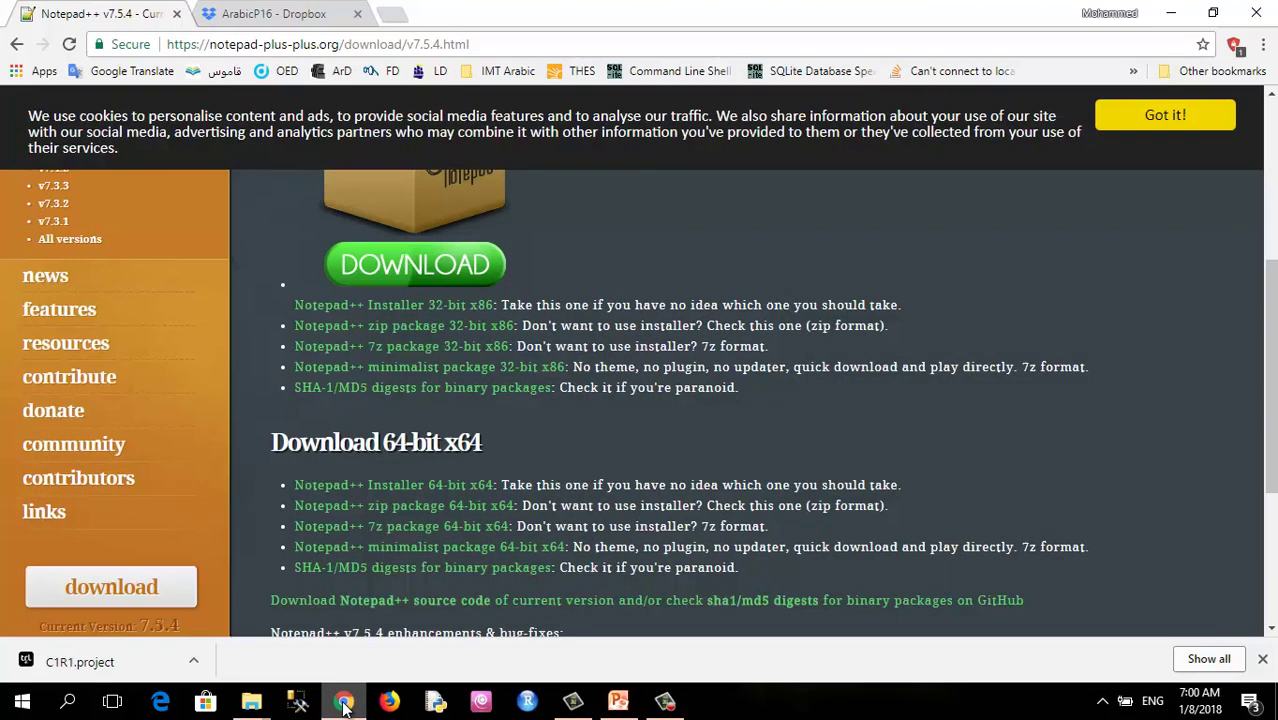
{"action": "left_click", "coordinate": [300, 14]}
{"action": "left_click", "coordinate": [248, 314]}
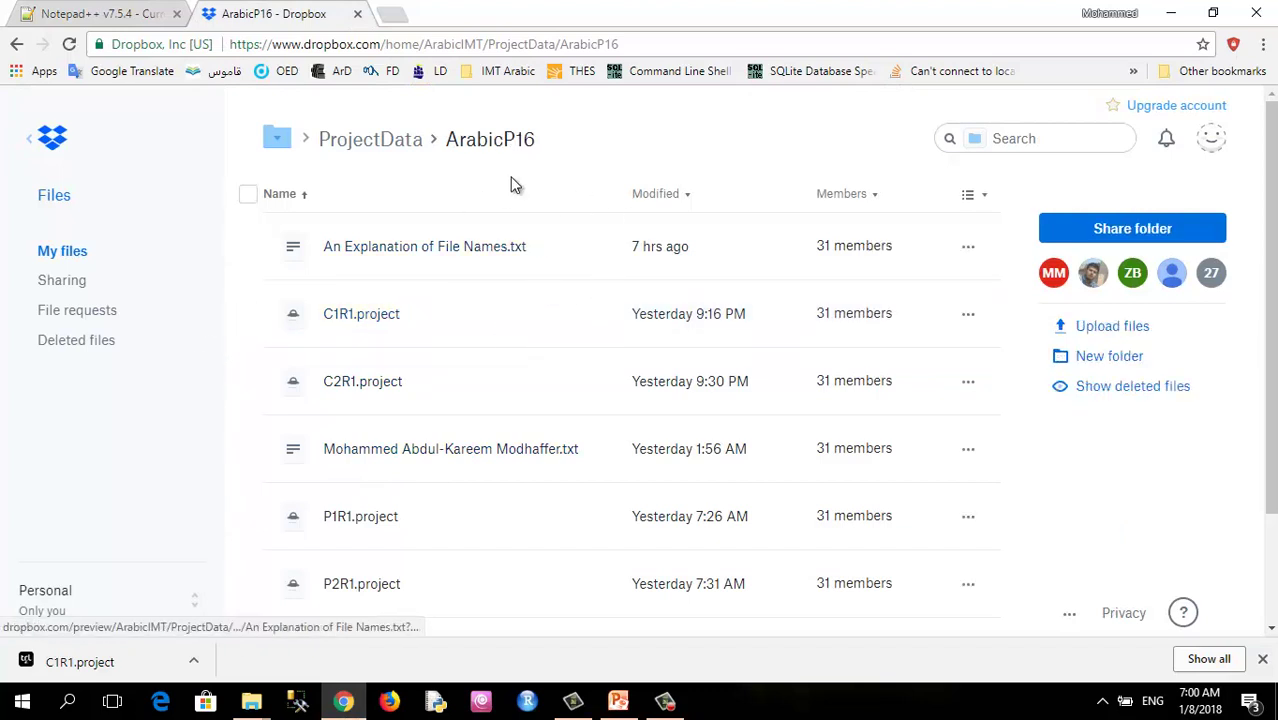
{"action": "left_click_drag", "start_coordinate": [445, 136], "coordinate": [545, 160]}
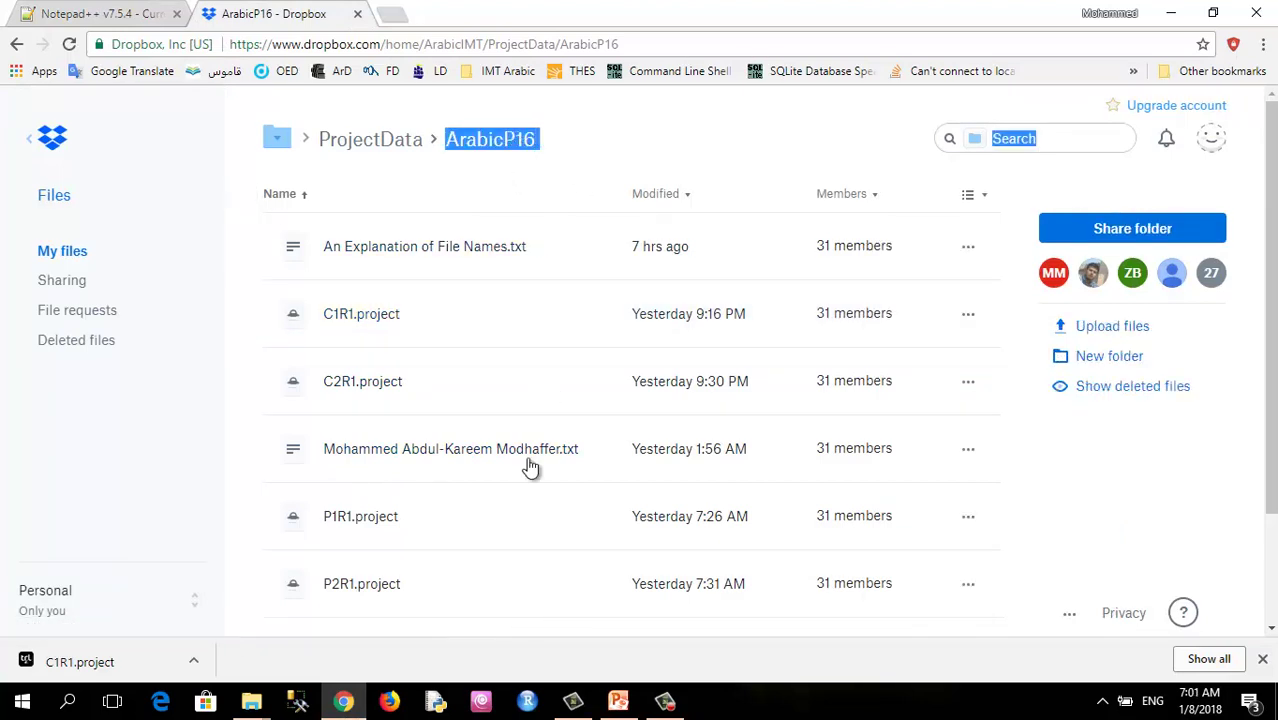
{"action": "left_click", "coordinate": [498, 141]}
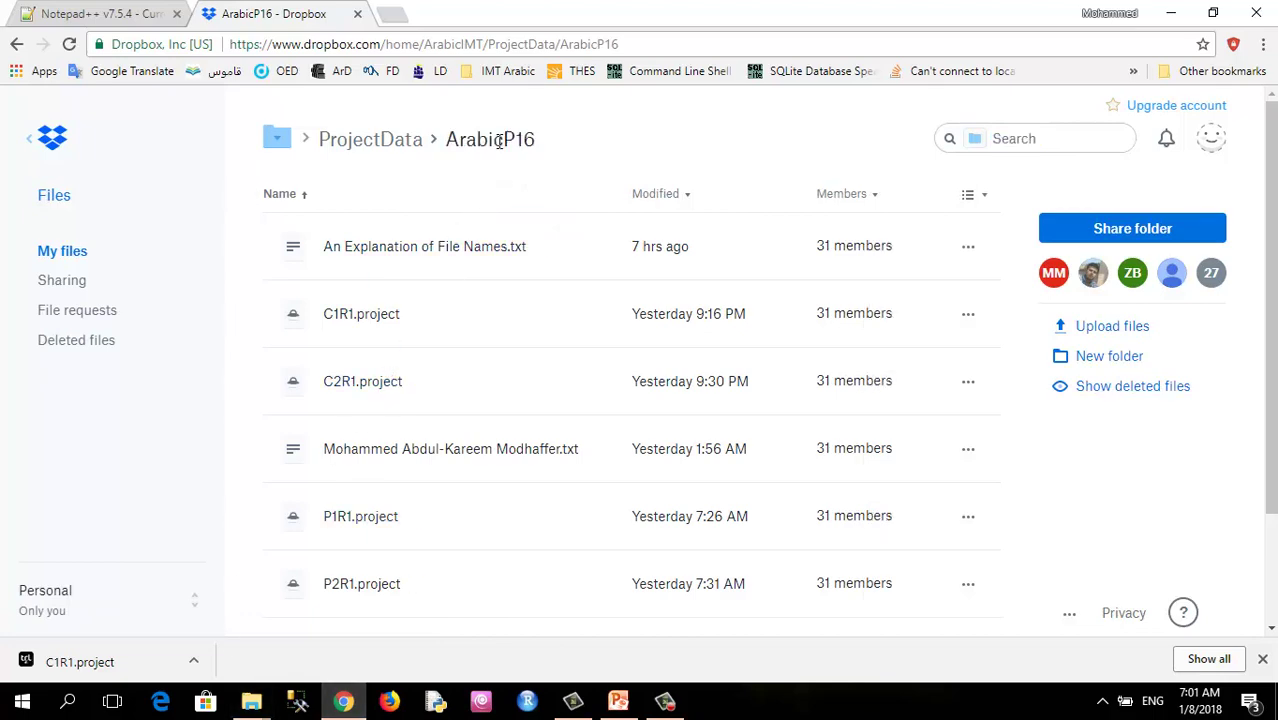
{"action": "left_click", "coordinate": [1101, 327]}
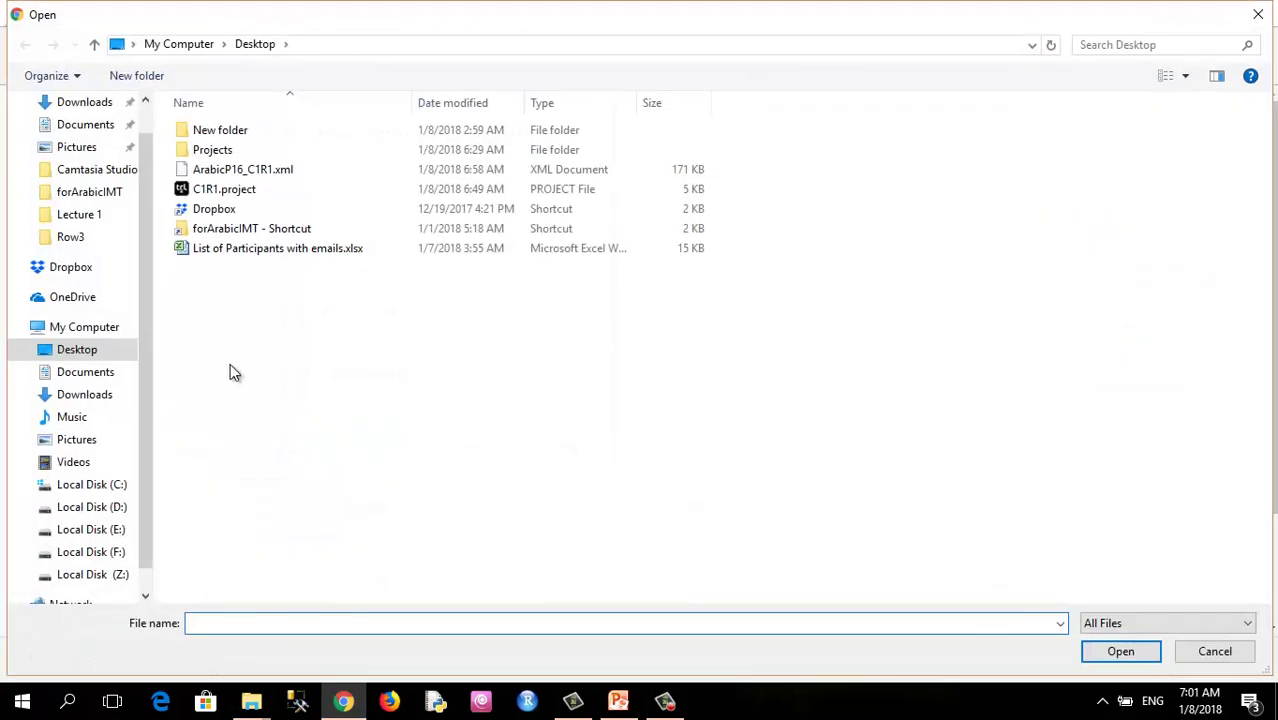
Choose ArabicP16_C1R1.xml from the Desktop and upload it to ArabicP16.
{"action": "left_click", "coordinate": [242, 169]}
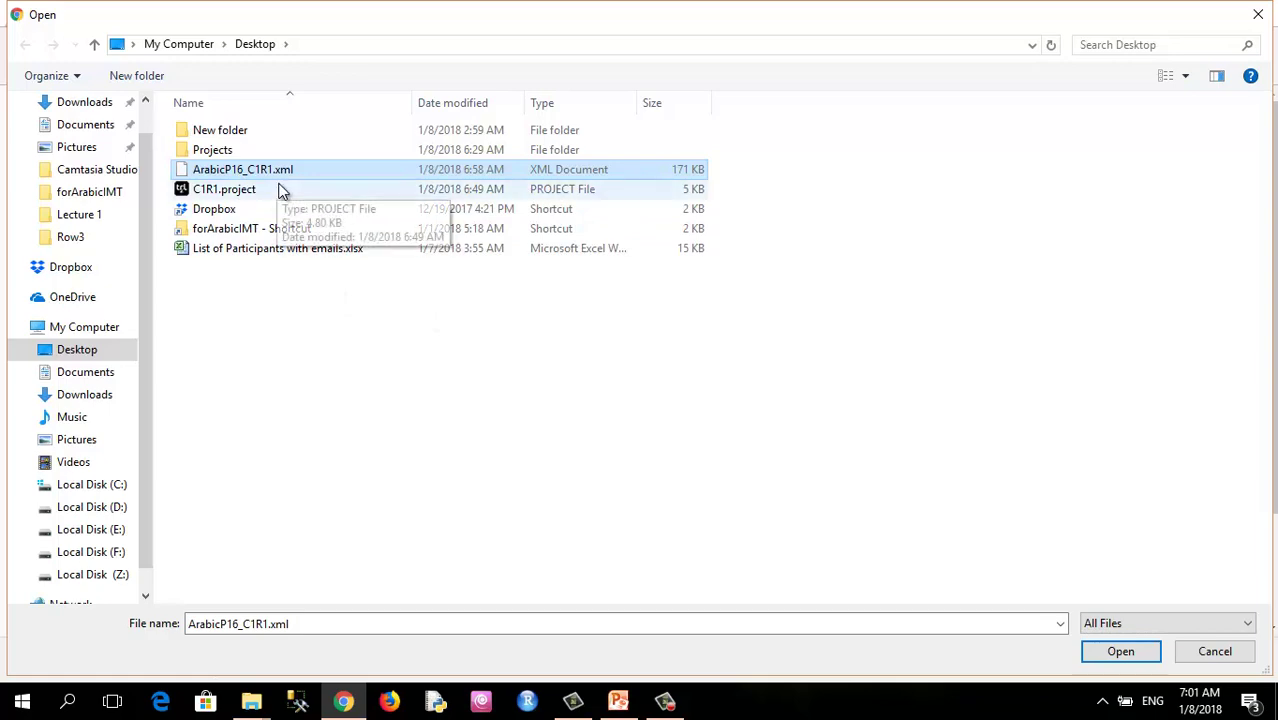
{"action": "left_click", "coordinate": [1122, 655]}
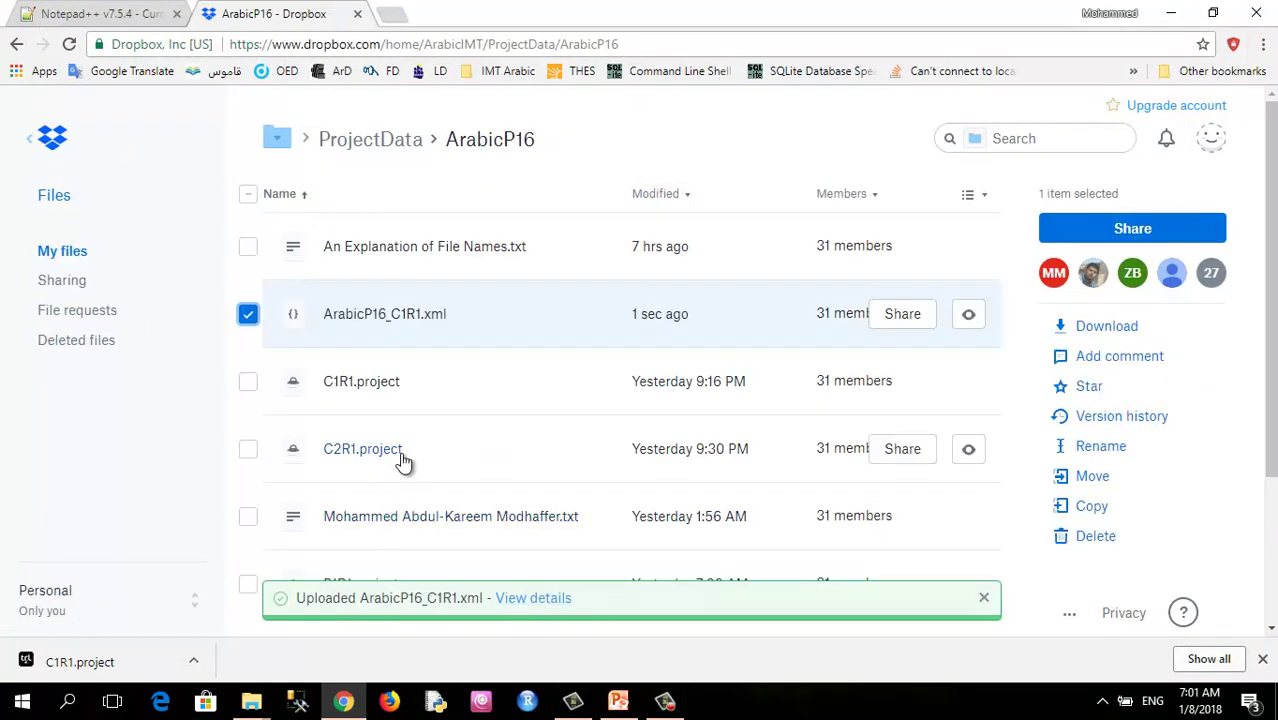
{"action": "left_click", "coordinate": [248, 316]}
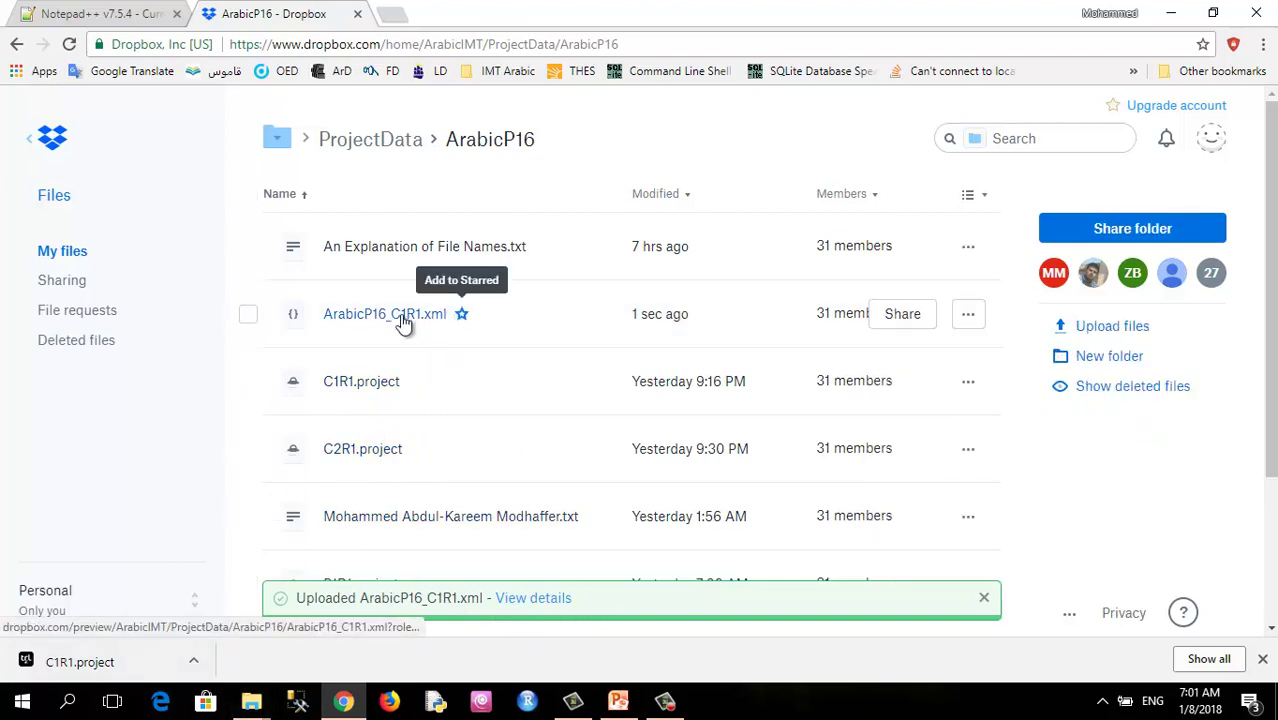